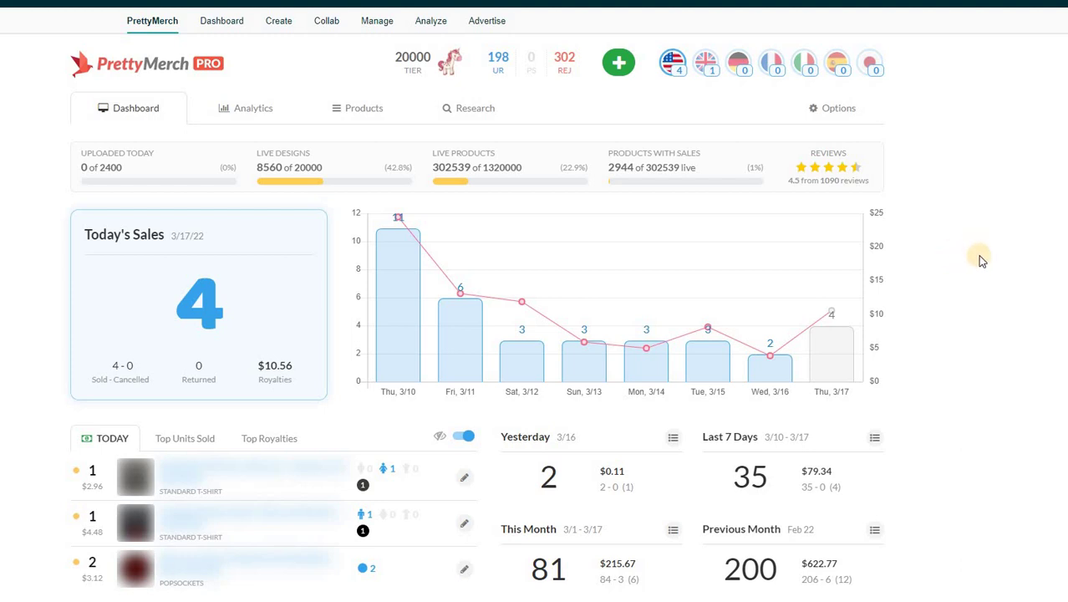
Step: Open the all-time sales chart from the dashboard, review the monthly sales back to October 2020, and close the chart
{"action": "scroll", "coordinate": [979, 254], "scroll_direction": "down", "scroll_amount": 1}
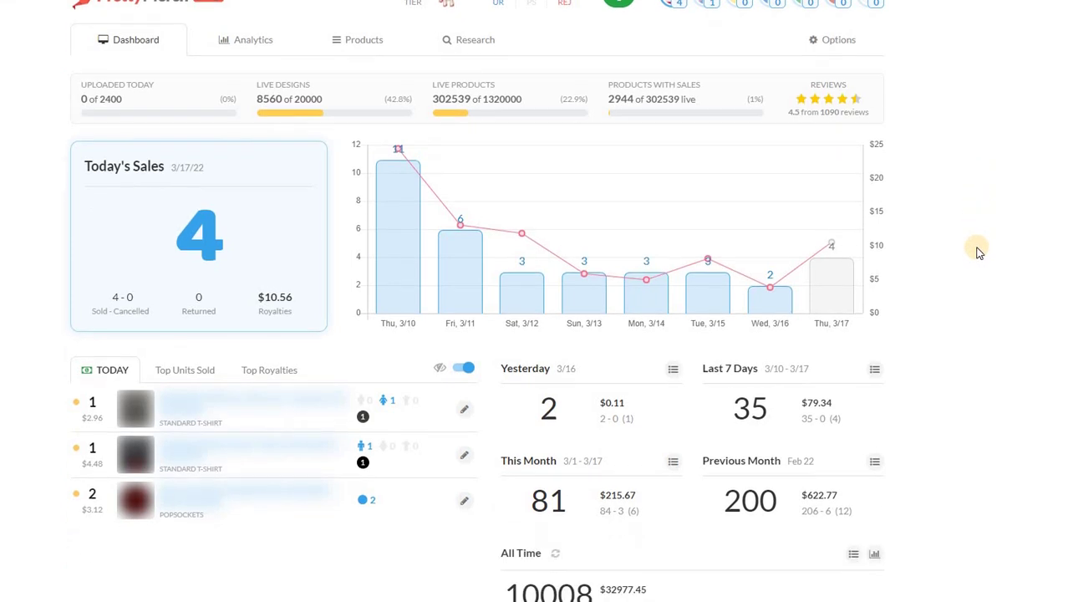
{"action": "scroll", "coordinate": [980, 254], "scroll_direction": "down", "scroll_amount": 1}
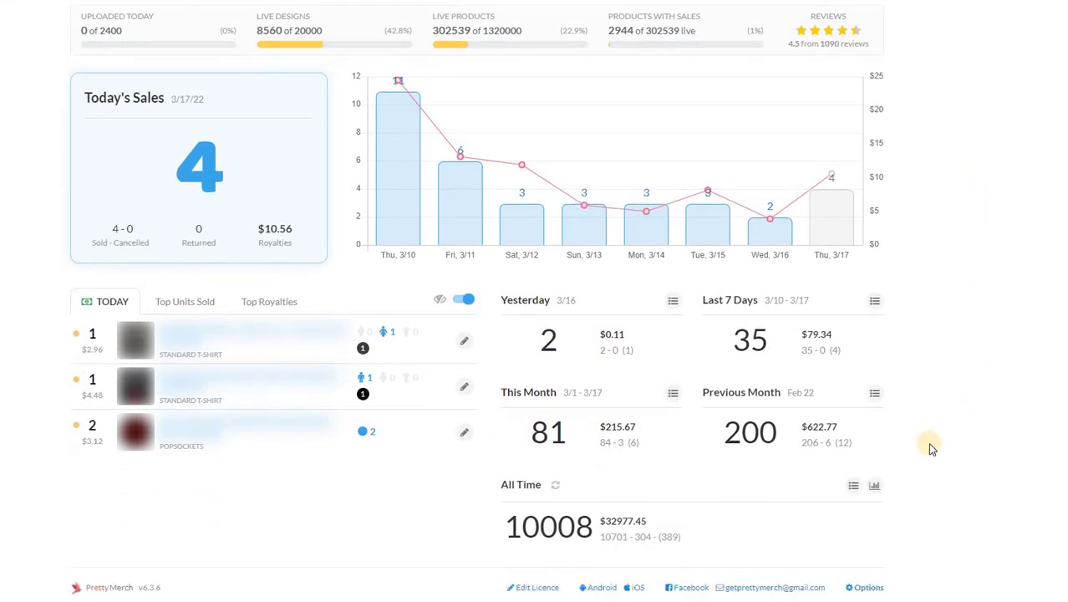
{"action": "left_click", "coordinate": [875, 487]}
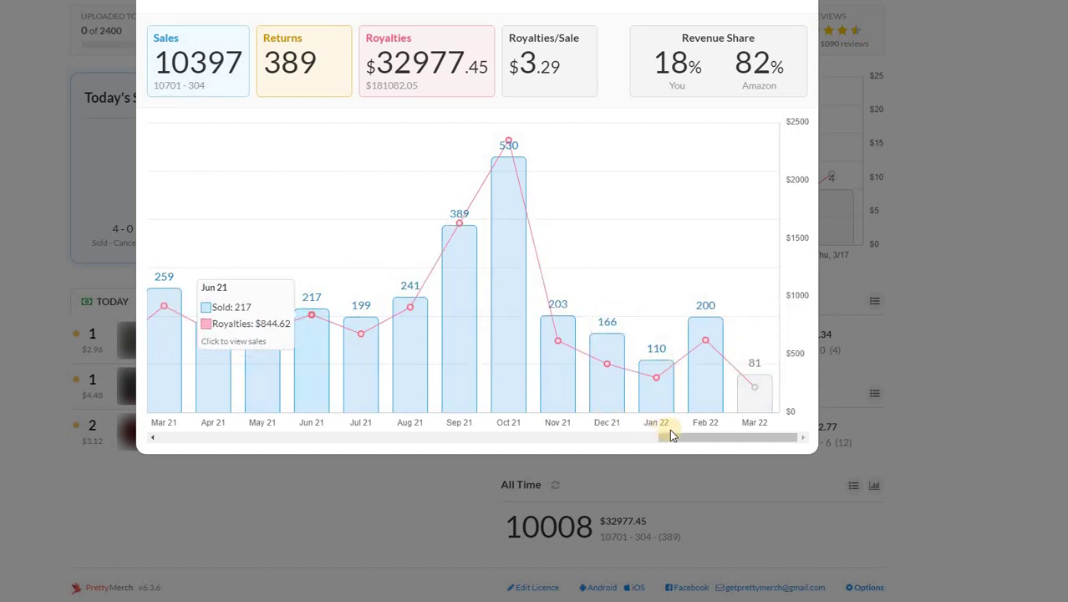
{"action": "left_click", "coordinate": [620, 436]}
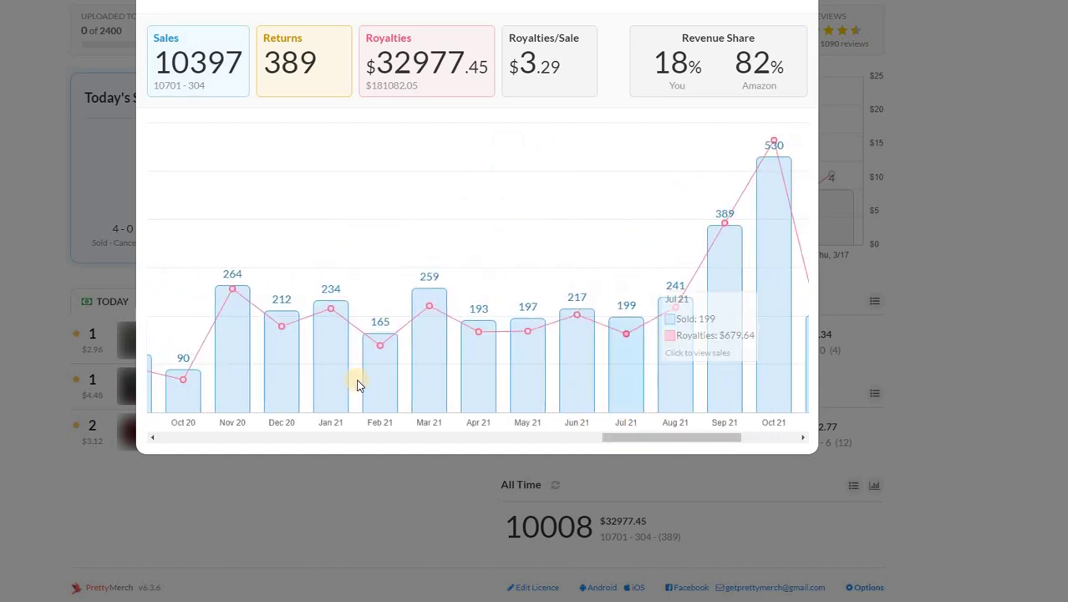
{"action": "left_click", "coordinate": [766, 435]}
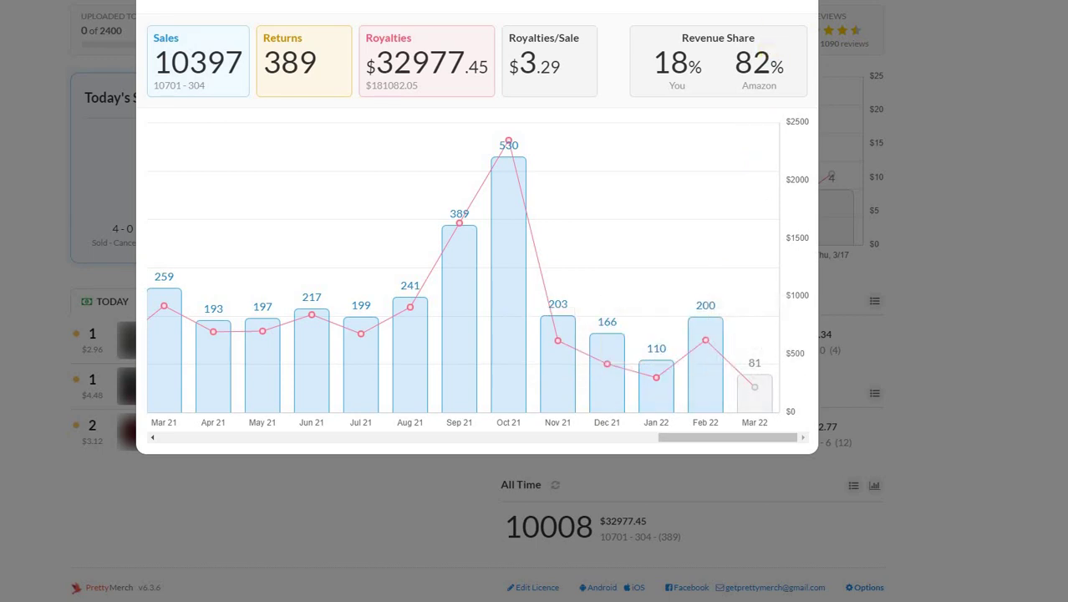
{"action": "left_click", "coordinate": [899, 43]}
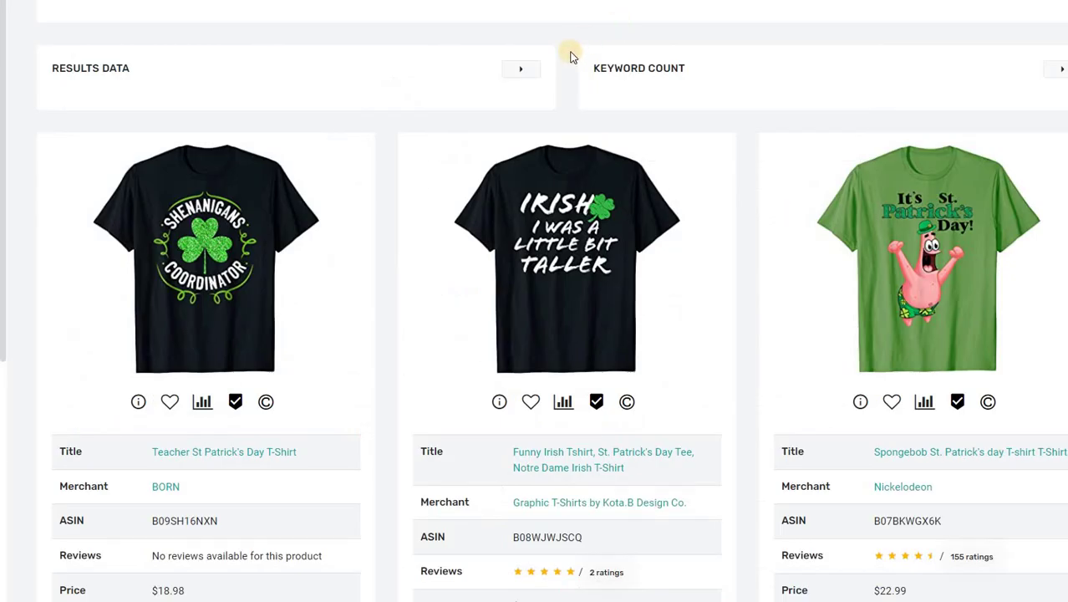
Step: Examine the search filters and shirt designs in the US Top 100 bestsellers for Merch By Amazon Shirts
{"action": "scroll", "coordinate": [402, 38], "scroll_direction": "up", "scroll_amount": 5}
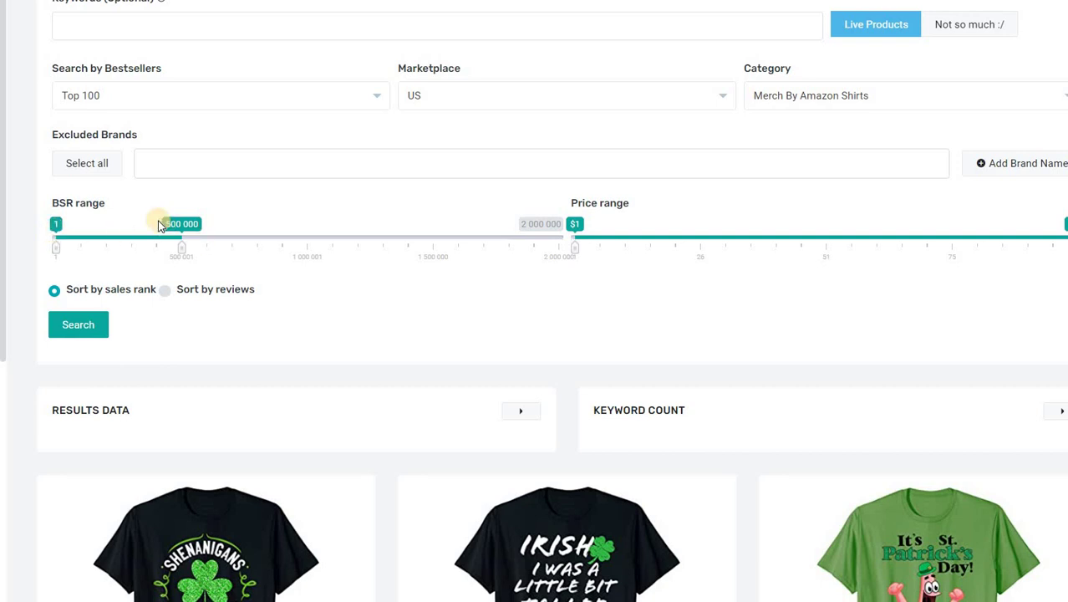
{"action": "scroll", "coordinate": [160, 225], "scroll_direction": "down", "scroll_amount": 3}
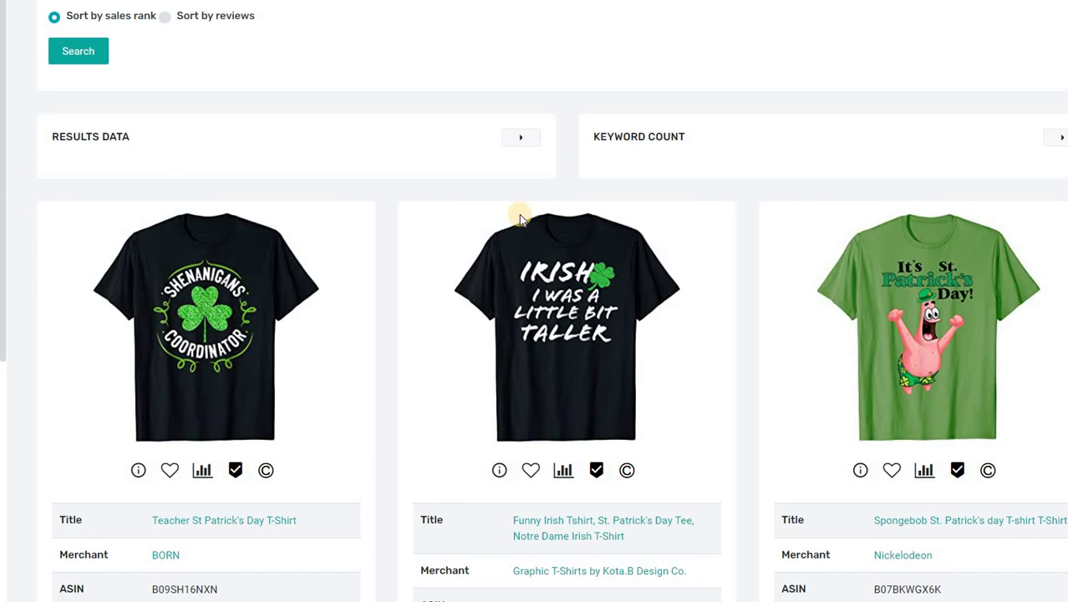
{"action": "scroll", "coordinate": [453, 198], "scroll_direction": "down", "scroll_amount": 11}
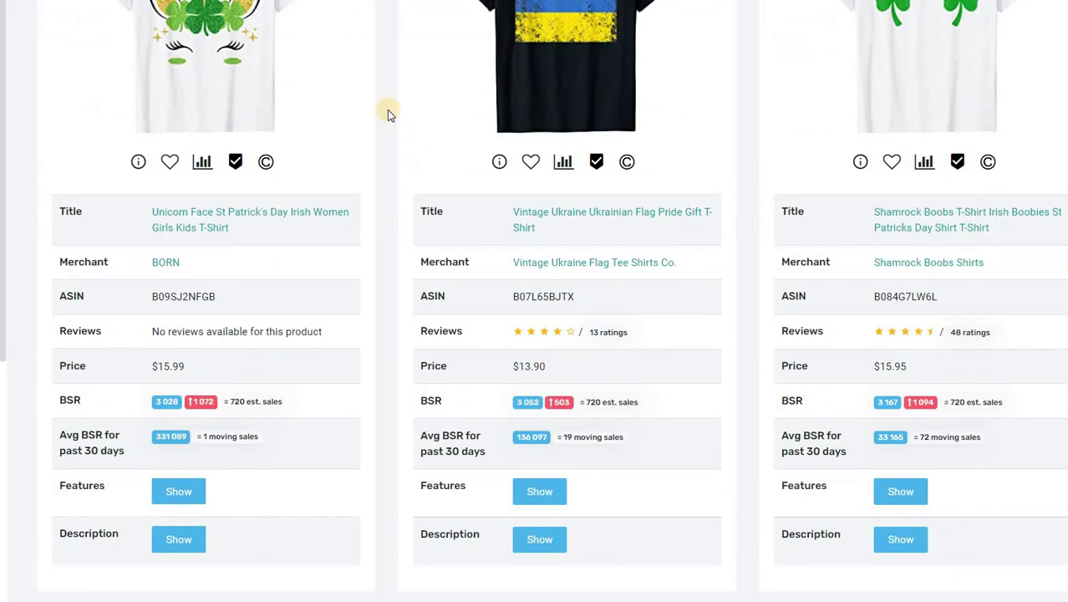
{"action": "scroll", "coordinate": [387, 109], "scroll_direction": "down", "scroll_amount": 6}
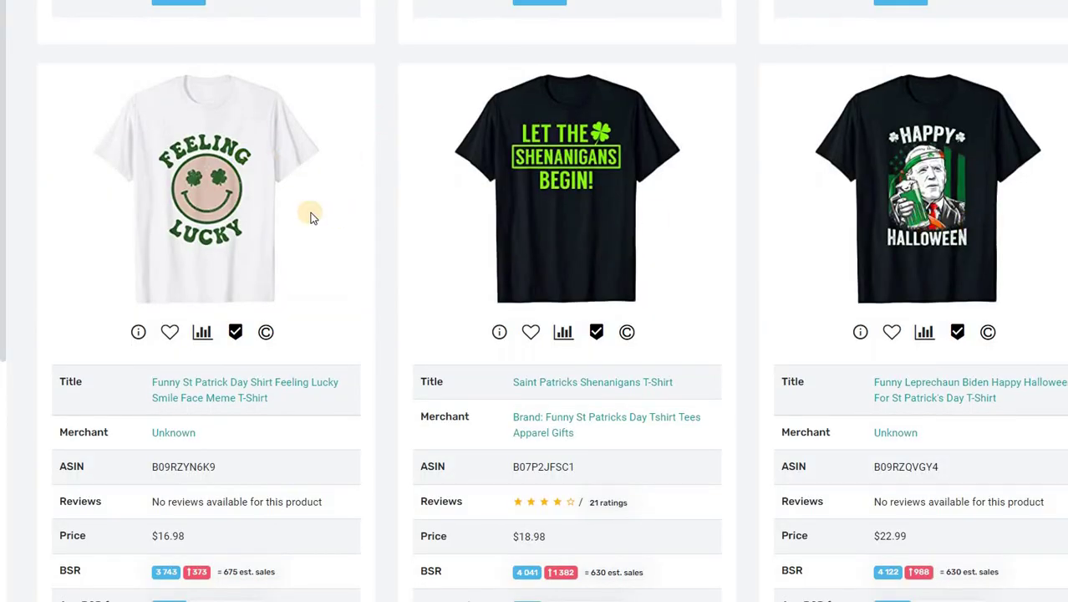
{"action": "scroll", "coordinate": [310, 212], "scroll_direction": "down", "scroll_amount": 9}
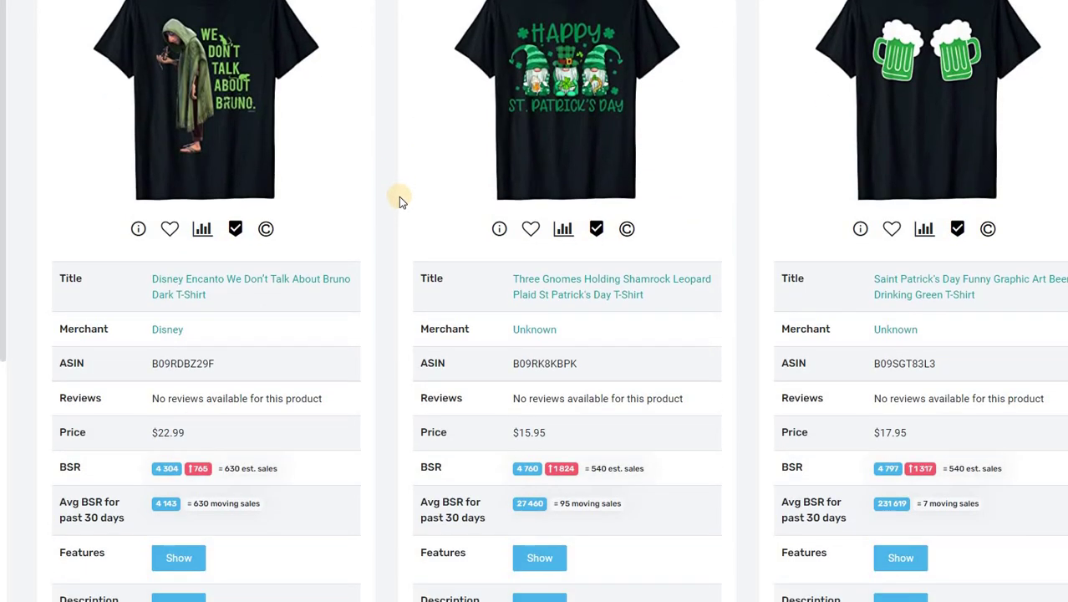
{"action": "scroll", "coordinate": [399, 197], "scroll_direction": "up", "scroll_amount": 20}
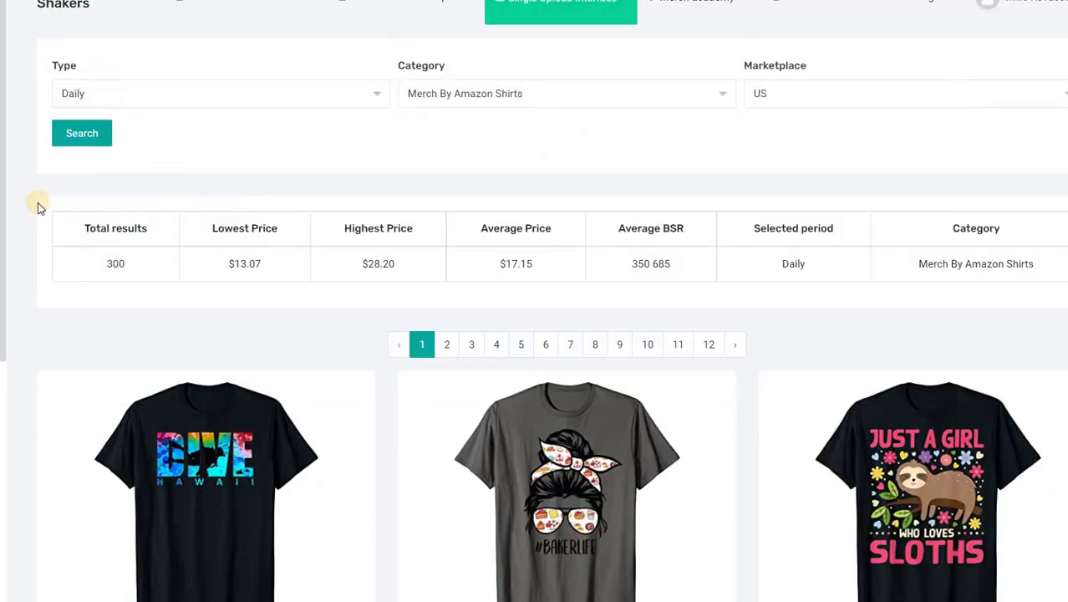
Step: Examine the sales rank charts and product details of the first row of daily Movers and Shakers shirts
{"action": "scroll", "coordinate": [38, 201], "scroll_direction": "down", "scroll_amount": 1}
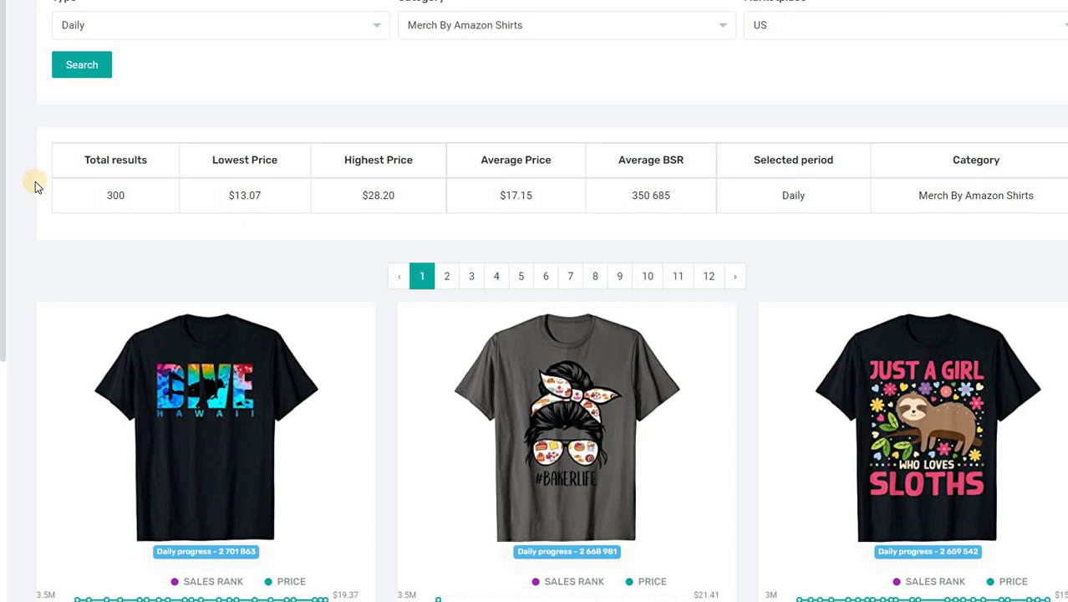
{"action": "scroll", "coordinate": [36, 183], "scroll_direction": "down", "scroll_amount": 4}
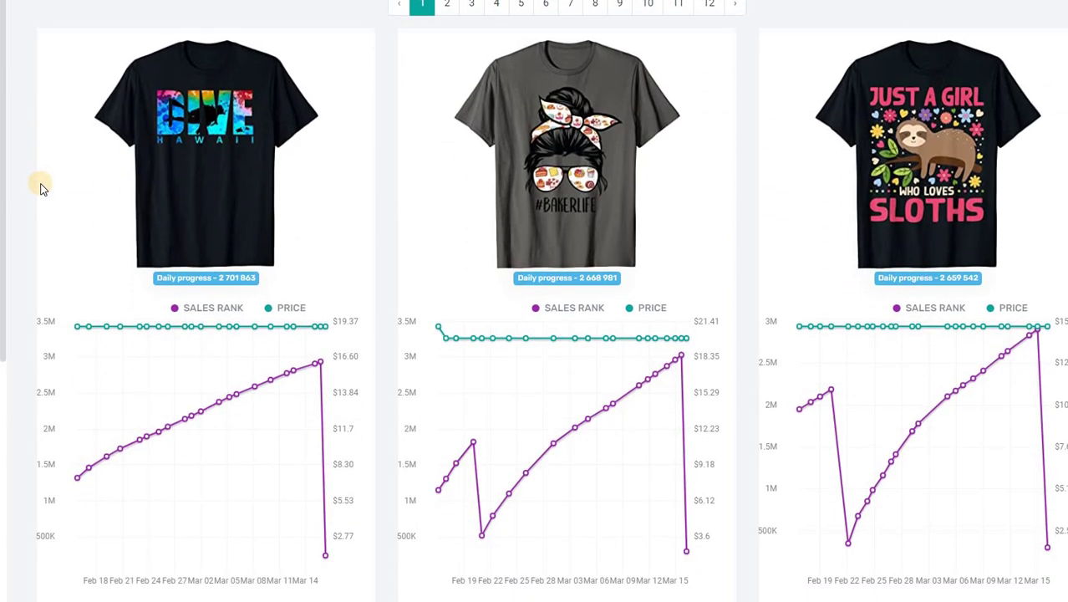
{"action": "scroll", "coordinate": [37, 185], "scroll_direction": "down", "scroll_amount": 1}
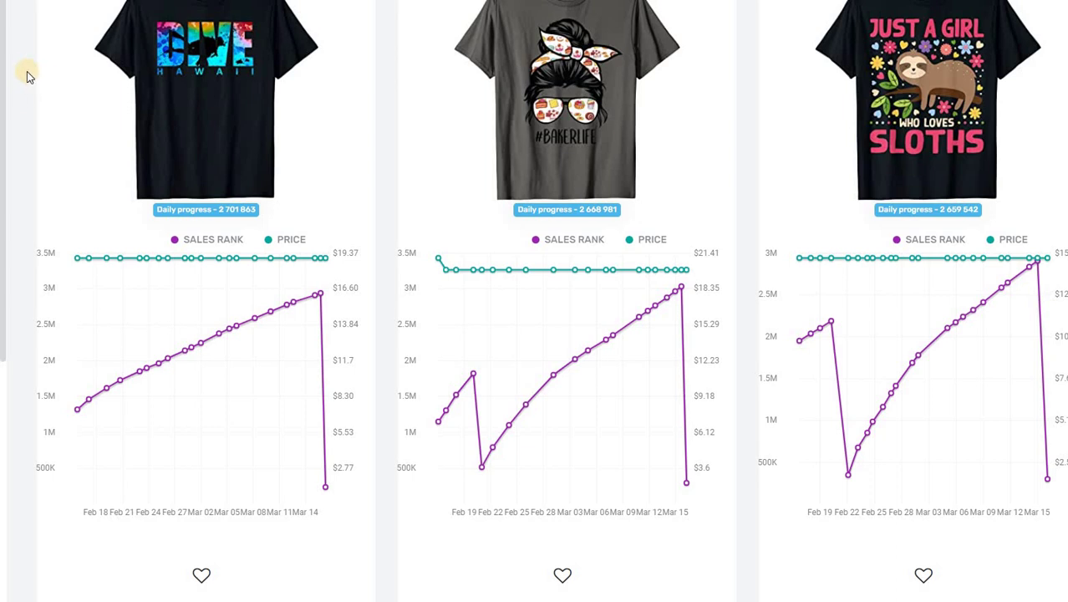
{"action": "scroll", "coordinate": [21, 89], "scroll_direction": "down", "scroll_amount": 5}
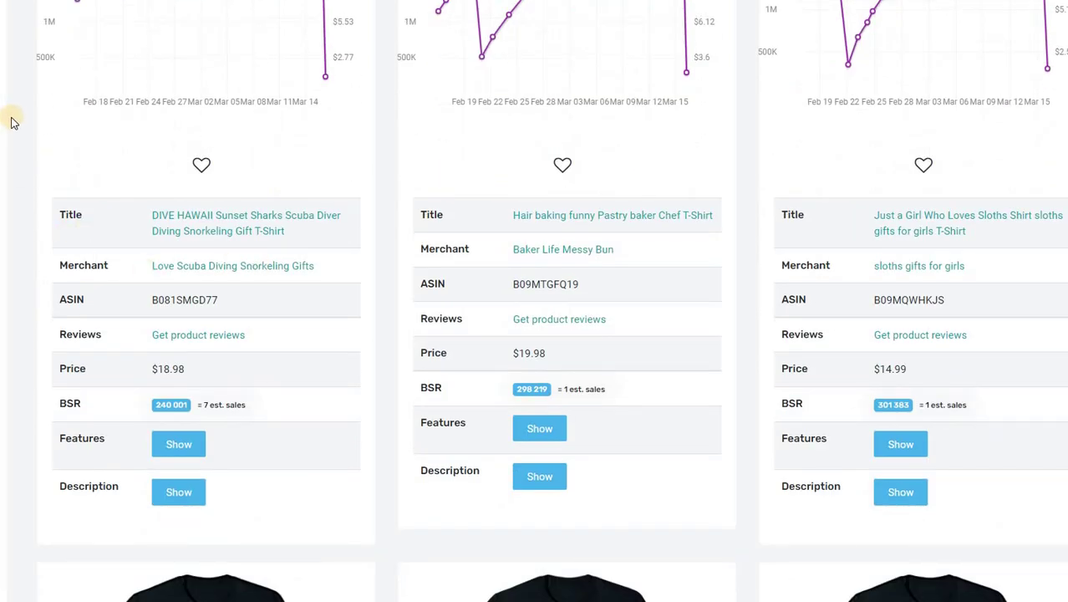
{"action": "scroll", "coordinate": [12, 123], "scroll_direction": "down", "scroll_amount": 3}
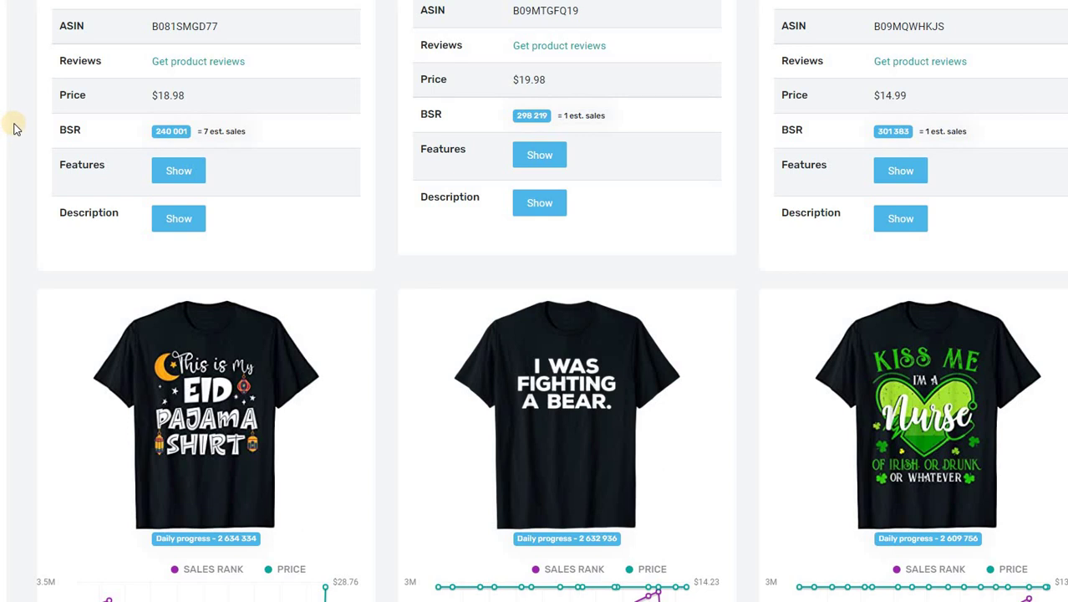
Step: Compare the rank history, price and listing details of the Eid pajama, bear and Irish nurse shirts
{"action": "scroll", "coordinate": [12, 126], "scroll_direction": "down", "scroll_amount": 3}
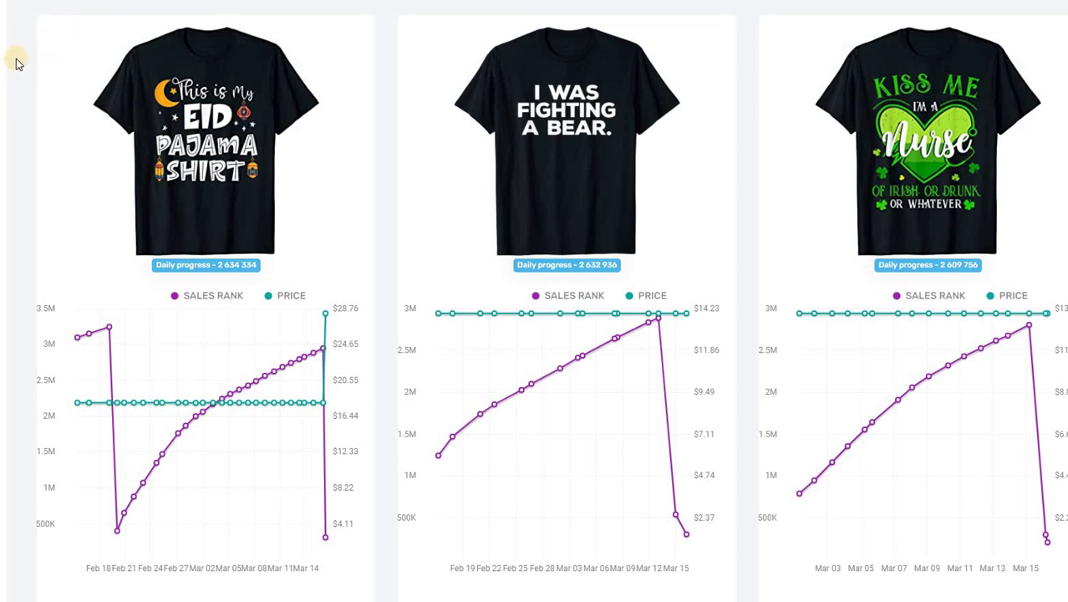
{"action": "scroll", "coordinate": [25, 64], "scroll_direction": "down", "scroll_amount": 3}
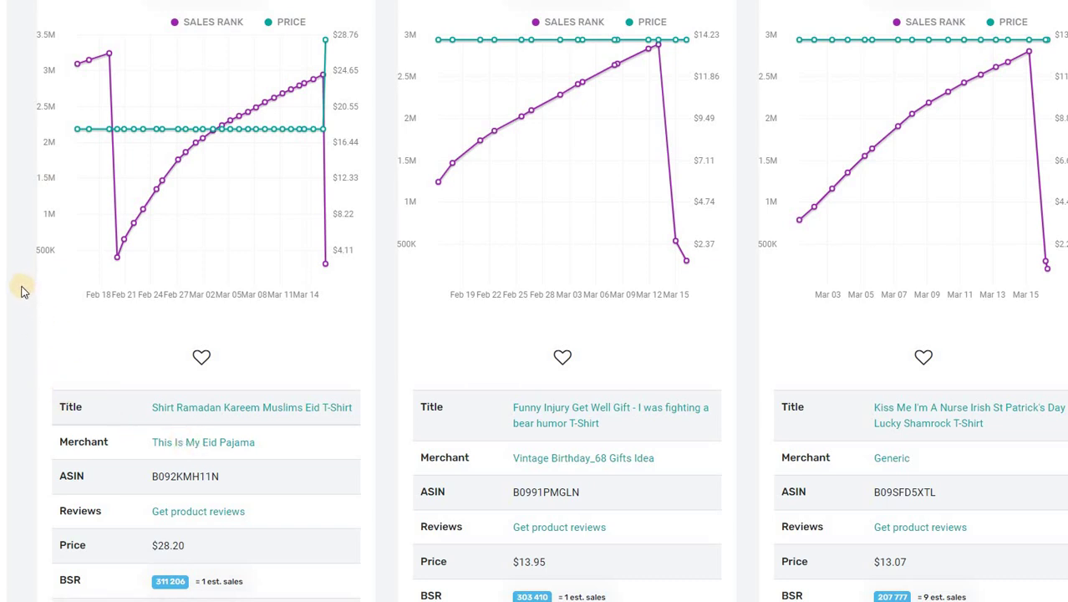
{"action": "scroll", "coordinate": [23, 291], "scroll_direction": "up", "scroll_amount": 2}
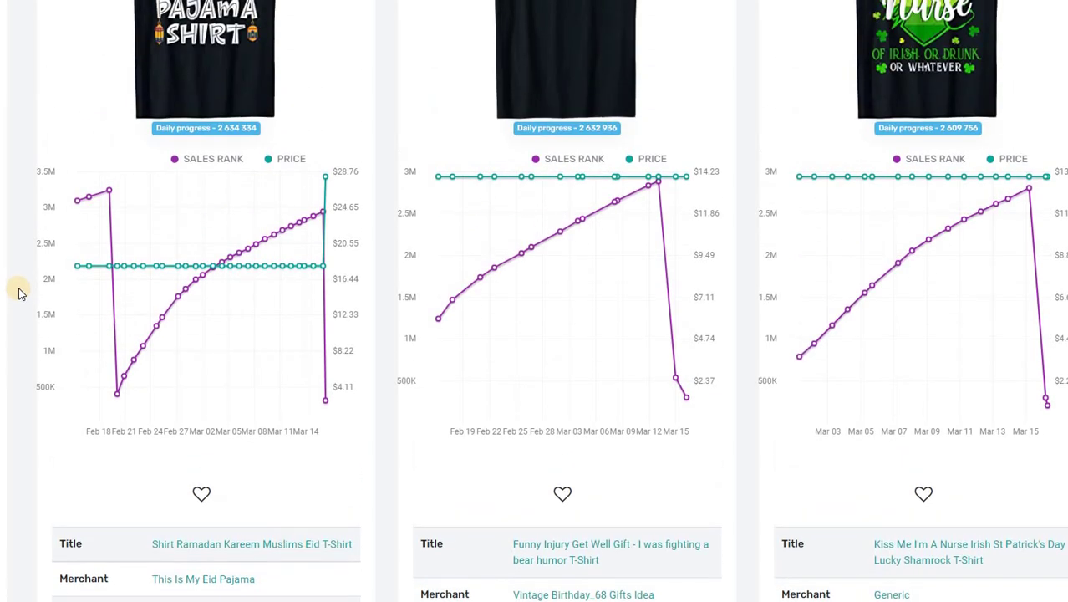
{"action": "scroll", "coordinate": [23, 292], "scroll_direction": "up", "scroll_amount": 2}
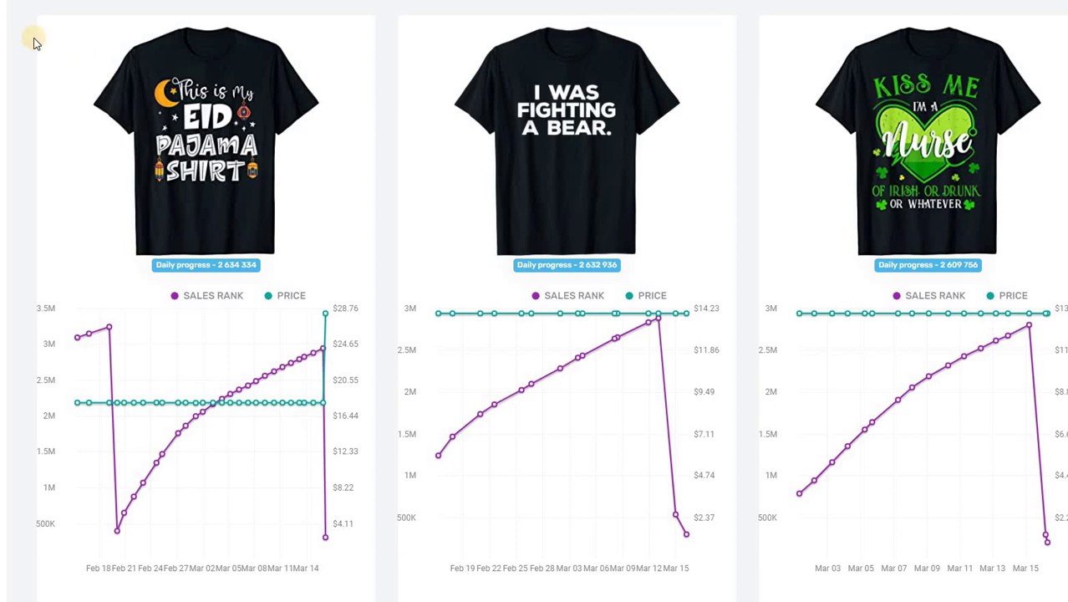
{"action": "scroll", "coordinate": [31, 46], "scroll_direction": "down", "scroll_amount": 2}
{"action": "scroll", "coordinate": [32, 46], "scroll_direction": "down", "scroll_amount": 1}
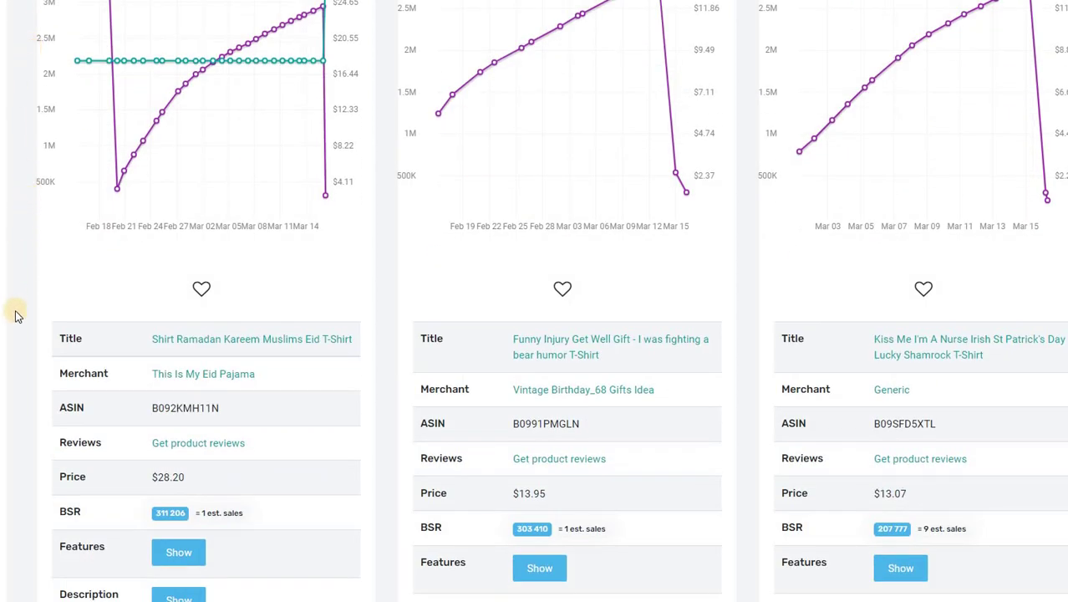
{"action": "scroll", "coordinate": [14, 310], "scroll_direction": "down", "scroll_amount": 2}
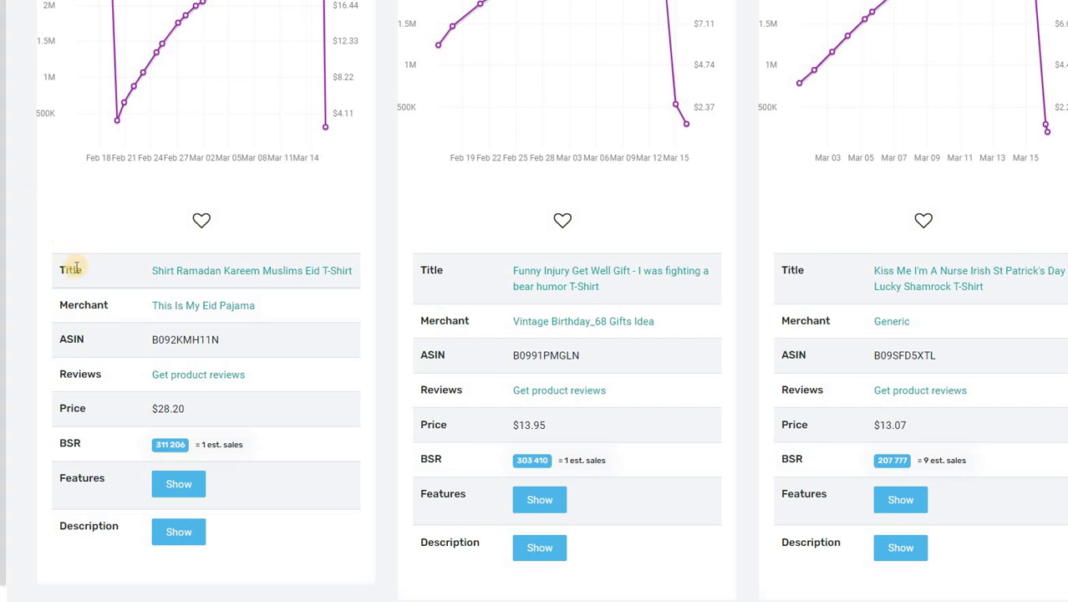
{"action": "scroll", "coordinate": [160, 262], "scroll_direction": "up", "scroll_amount": 5}
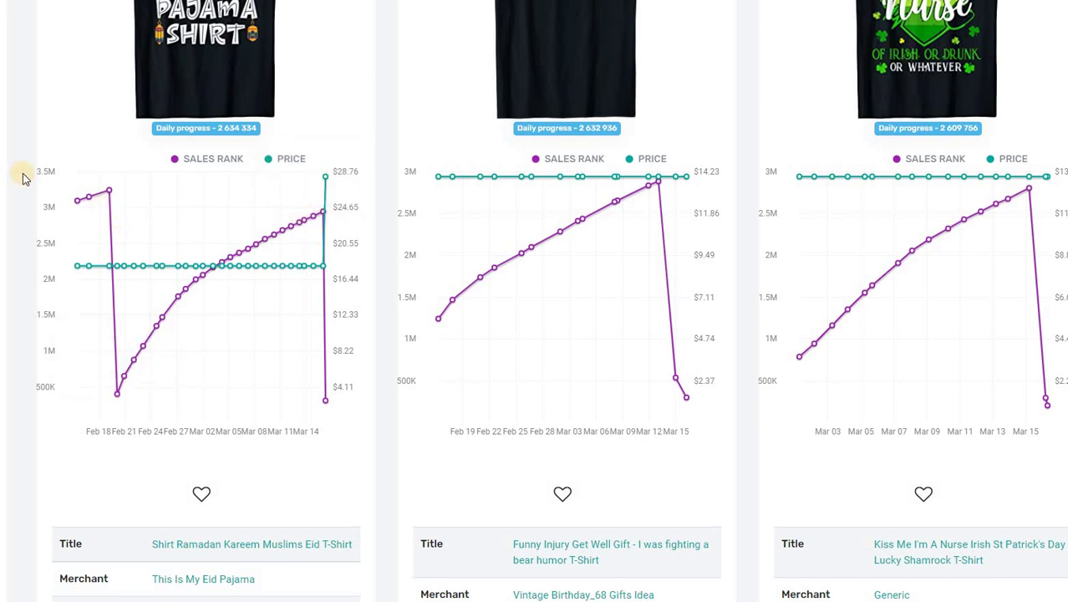
{"action": "scroll", "coordinate": [23, 178], "scroll_direction": "down", "scroll_amount": 1}
{"action": "scroll", "coordinate": [24, 178], "scroll_direction": "down", "scroll_amount": 3}
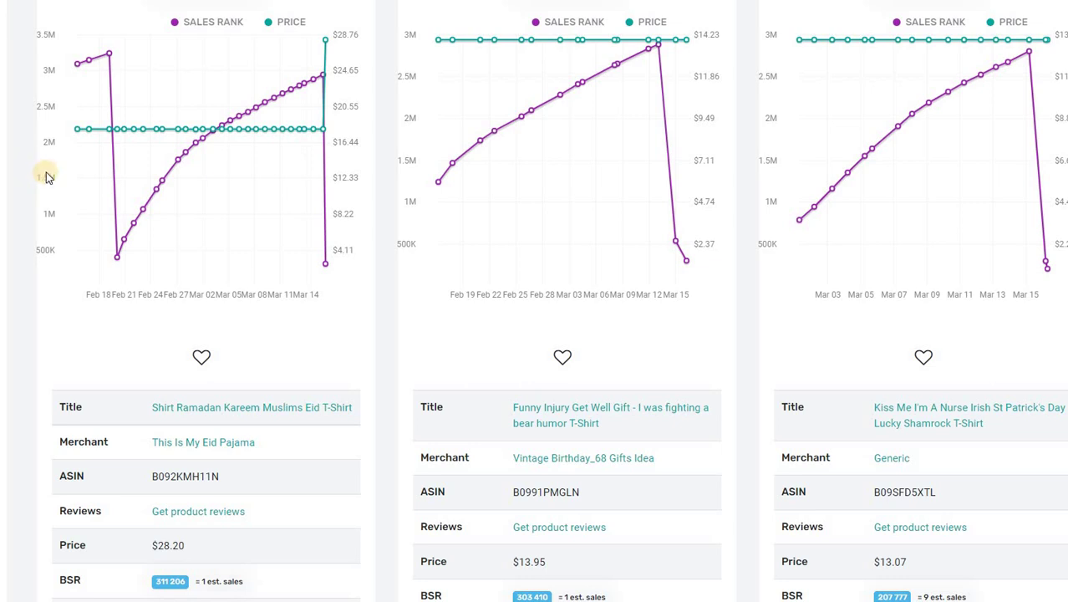
{"action": "scroll", "coordinate": [47, 177], "scroll_direction": "up", "scroll_amount": 4}
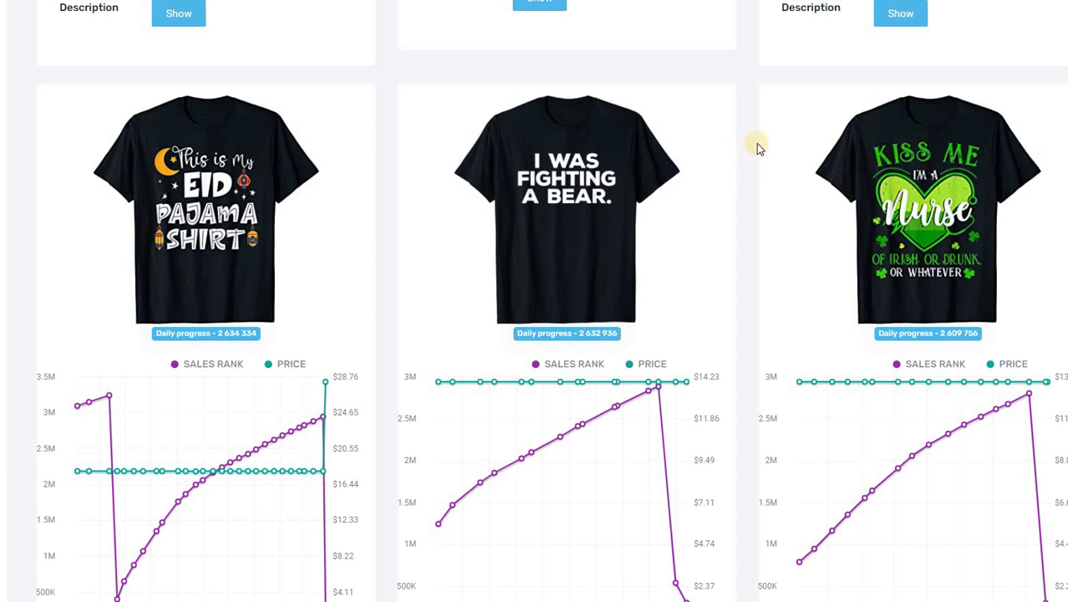
Step: Review the rank charts and listing details of the Black Queen, Aries AF and ice cream sandwich shirts
{"action": "scroll", "coordinate": [752, 184], "scroll_direction": "down", "scroll_amount": 8}
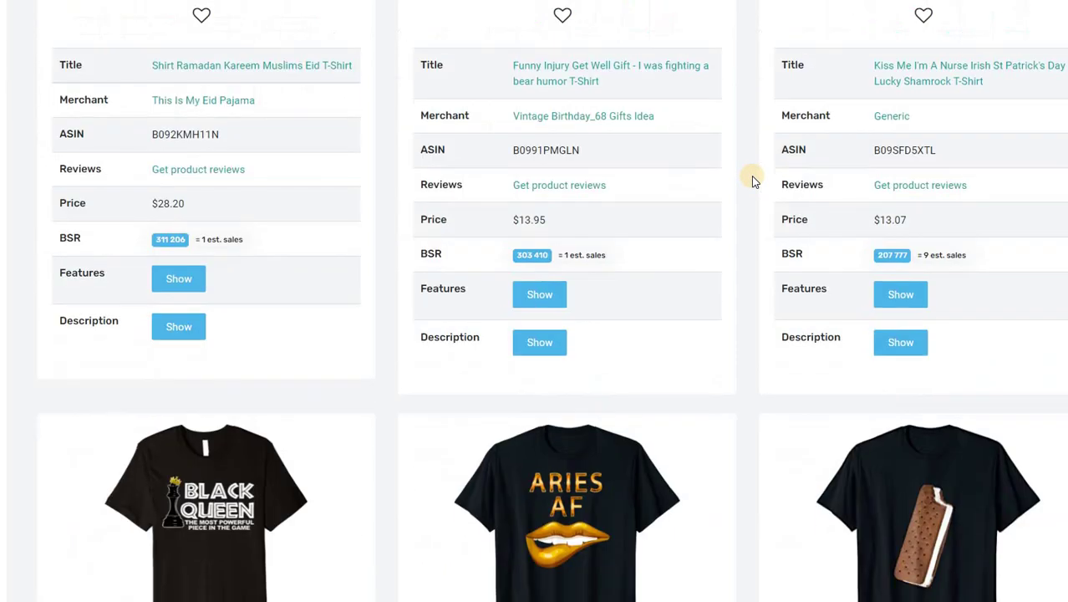
{"action": "scroll", "coordinate": [752, 179], "scroll_direction": "down", "scroll_amount": 2}
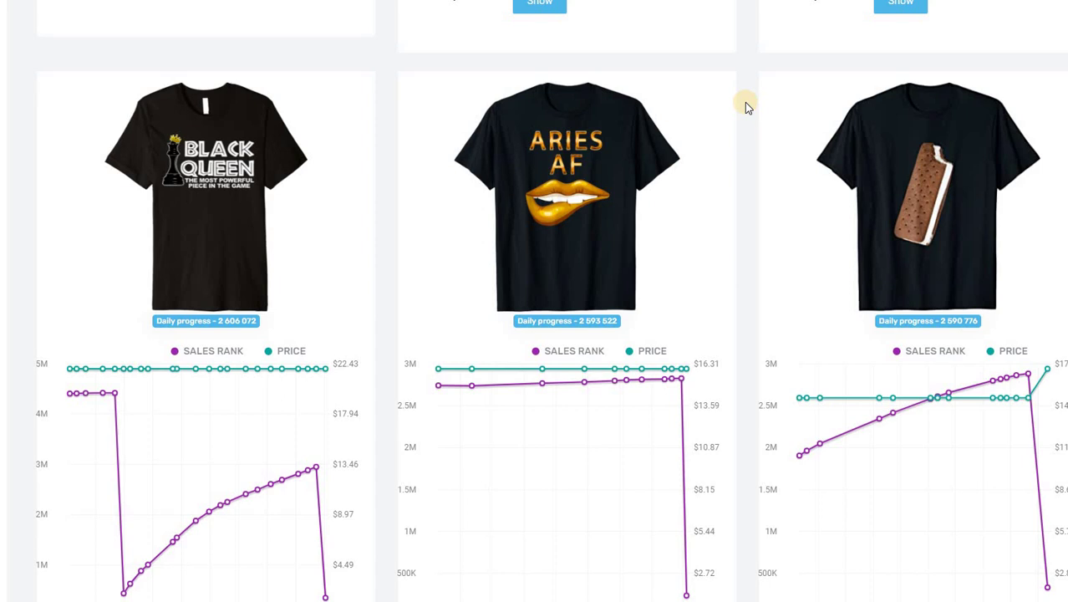
{"action": "scroll", "coordinate": [746, 104], "scroll_direction": "down", "scroll_amount": 5}
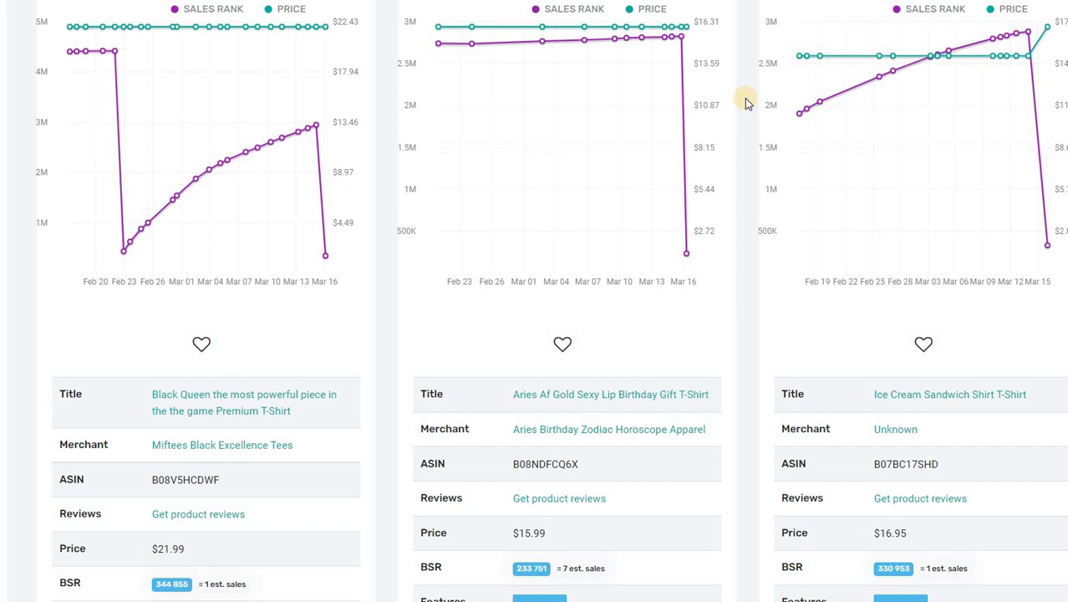
{"action": "scroll", "coordinate": [747, 105], "scroll_direction": "down", "scroll_amount": 6}
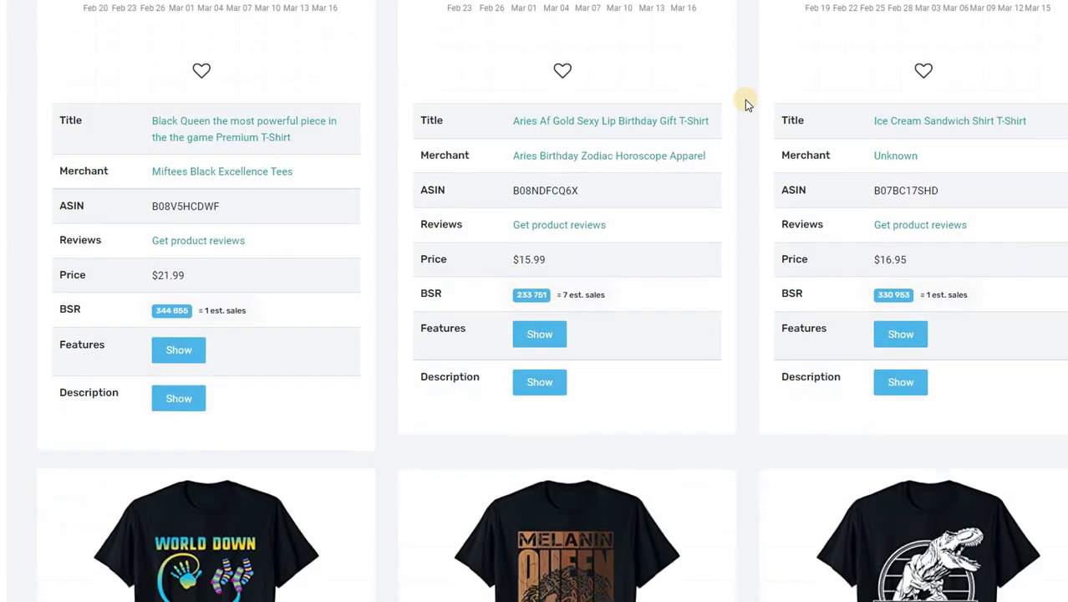
Step: Review the World Down Syndrome Day, Melanin Queen and Motherhood shirts' rank charts and details, continuing to the following row of designs
{"action": "scroll", "coordinate": [747, 103], "scroll_direction": "down", "scroll_amount": 3}
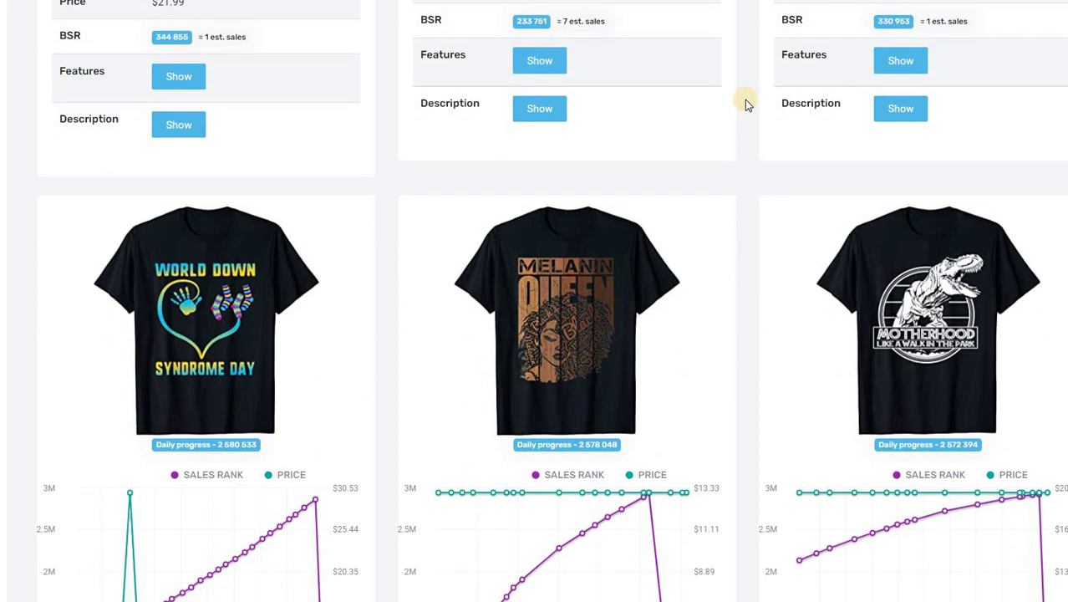
{"action": "scroll", "coordinate": [746, 123], "scroll_direction": "down", "scroll_amount": 5}
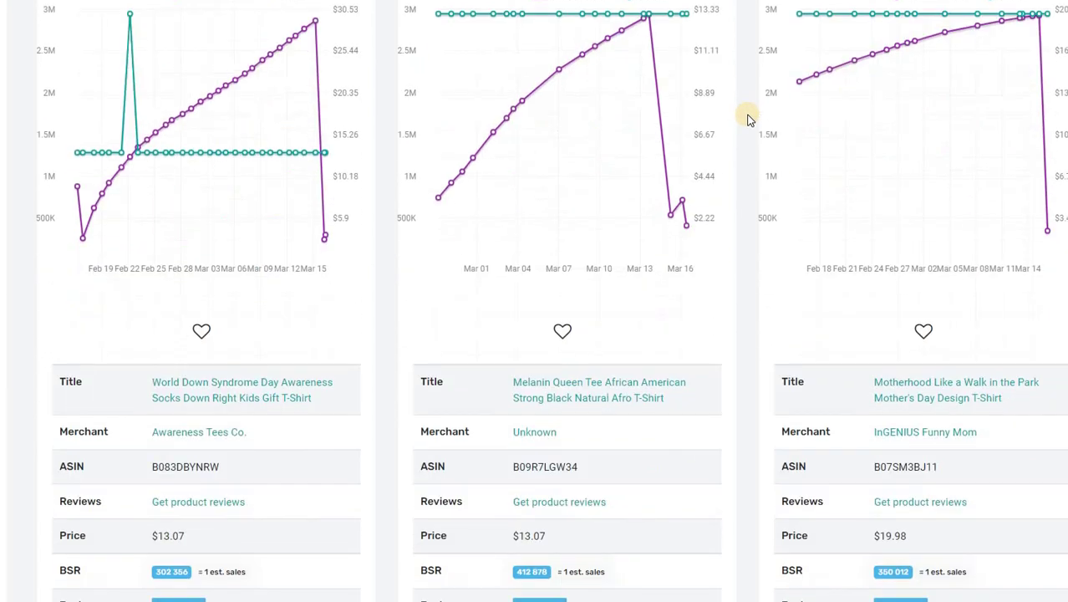
{"action": "scroll", "coordinate": [301, 305], "scroll_direction": "up", "scroll_amount": 4}
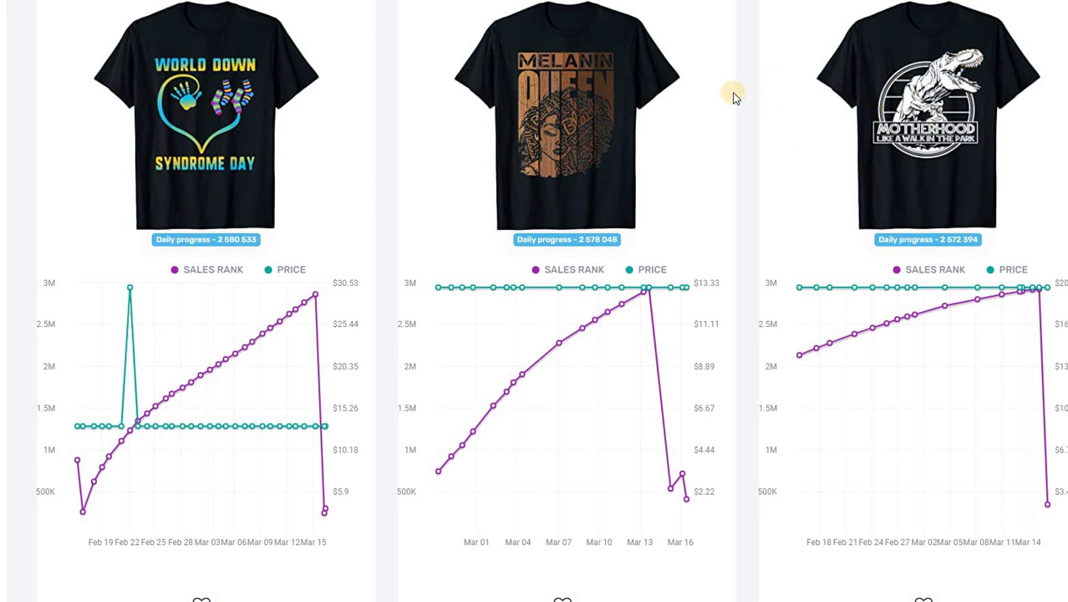
{"action": "scroll", "coordinate": [738, 116], "scroll_direction": "down", "scroll_amount": 8}
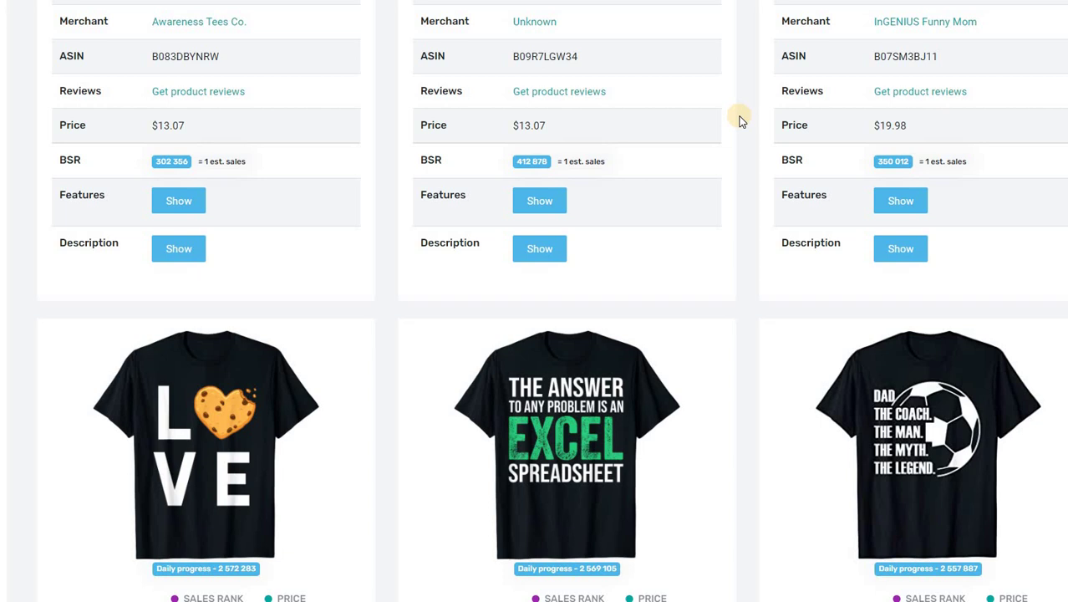
{"action": "scroll", "coordinate": [743, 118], "scroll_direction": "down", "scroll_amount": 1}
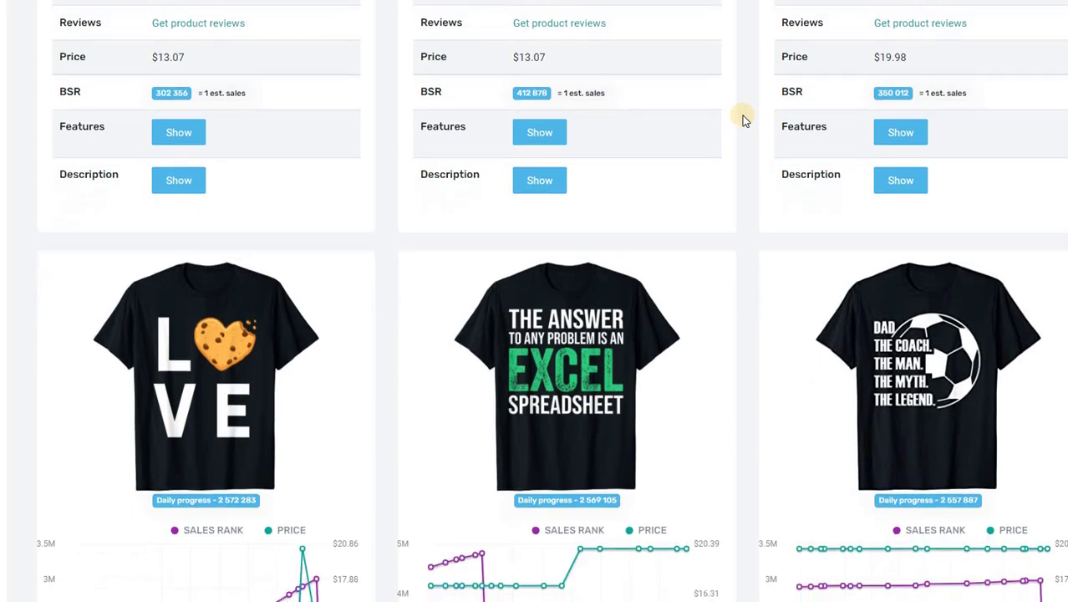
Step: Examine the rank charts and listing details of the cookie Love, Excel spreadsheet and soccer dad shirts
{"action": "scroll", "coordinate": [743, 118], "scroll_direction": "down", "scroll_amount": 3}
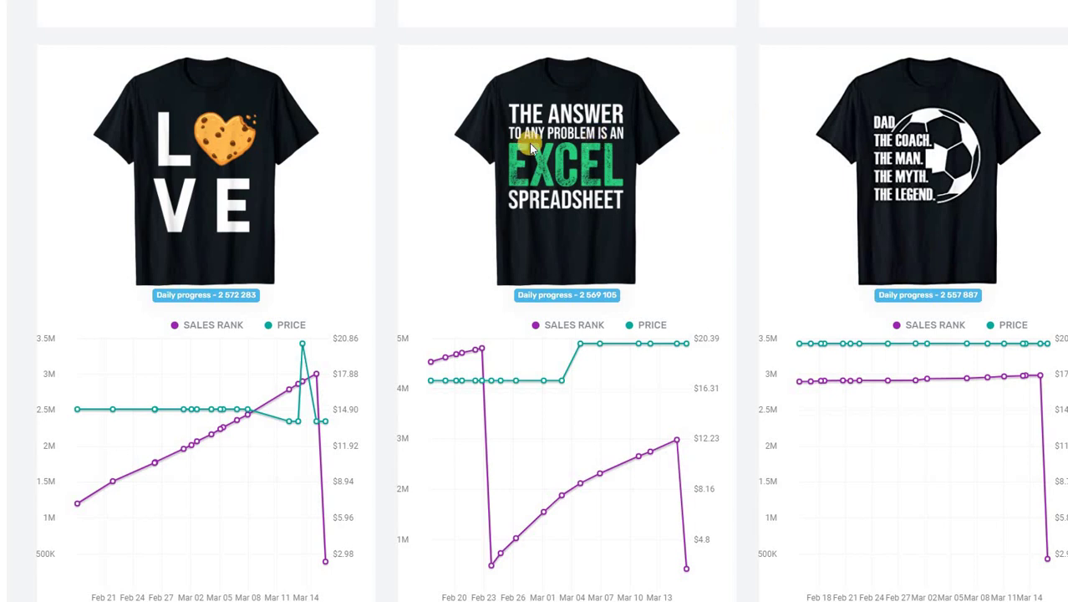
{"action": "scroll", "coordinate": [757, 148], "scroll_direction": "down", "scroll_amount": 1}
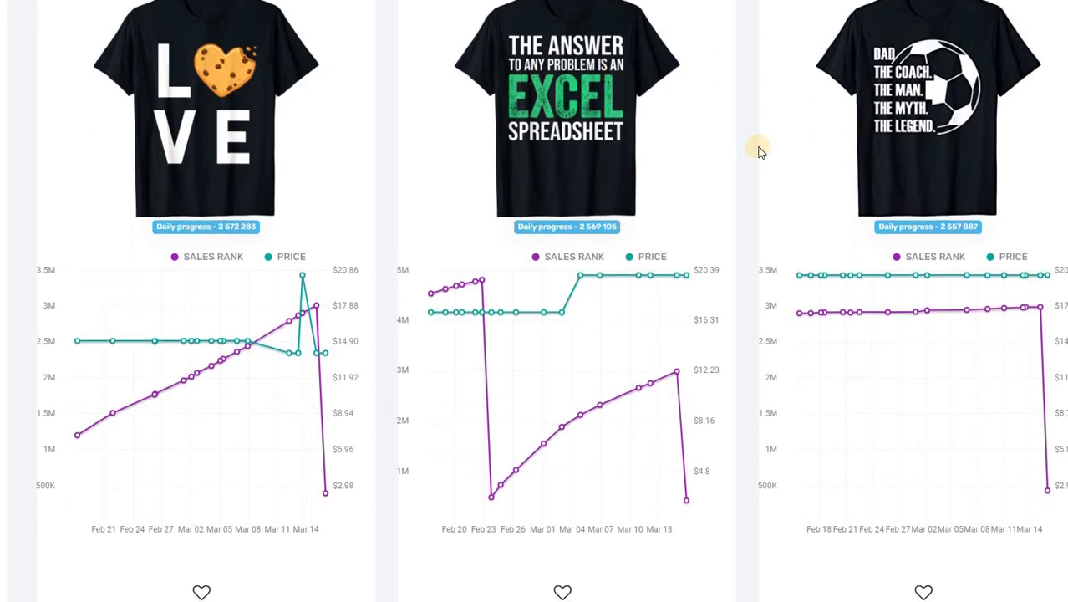
{"action": "scroll", "coordinate": [757, 148], "scroll_direction": "down", "scroll_amount": 7}
{"action": "scroll", "coordinate": [759, 150], "scroll_direction": "down", "scroll_amount": 8}
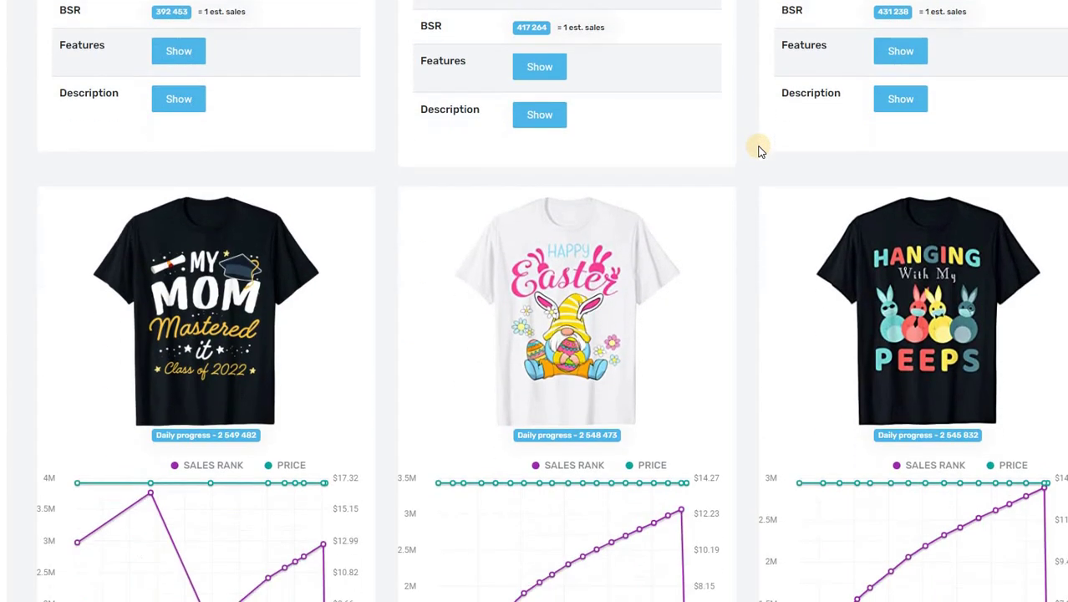
Step: Compare the rank history, prices and listing details of the graduation mom, Easter gnome and Hanging With My Peeps shirts
{"action": "scroll", "coordinate": [759, 144], "scroll_direction": "up", "scroll_amount": 1}
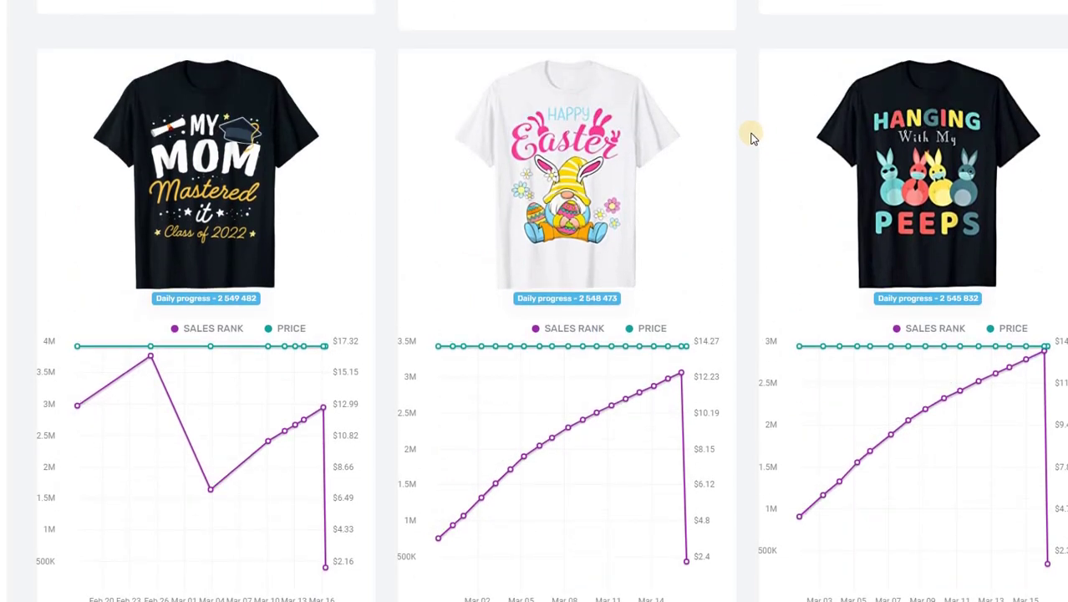
{"action": "scroll", "coordinate": [751, 138], "scroll_direction": "down", "scroll_amount": 5}
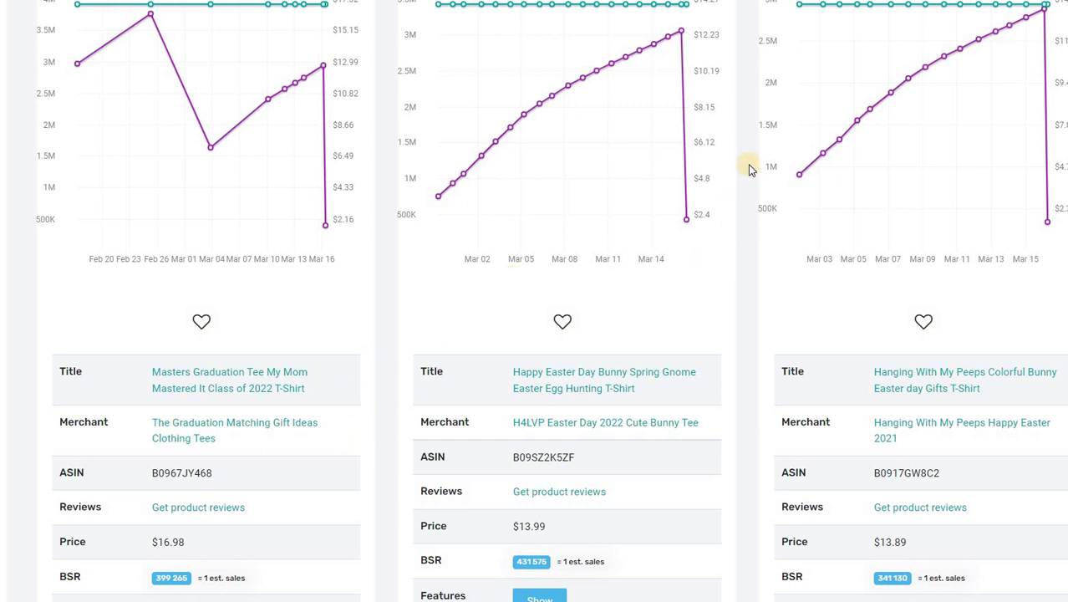
{"action": "scroll", "coordinate": [748, 172], "scroll_direction": "down", "scroll_amount": 9}
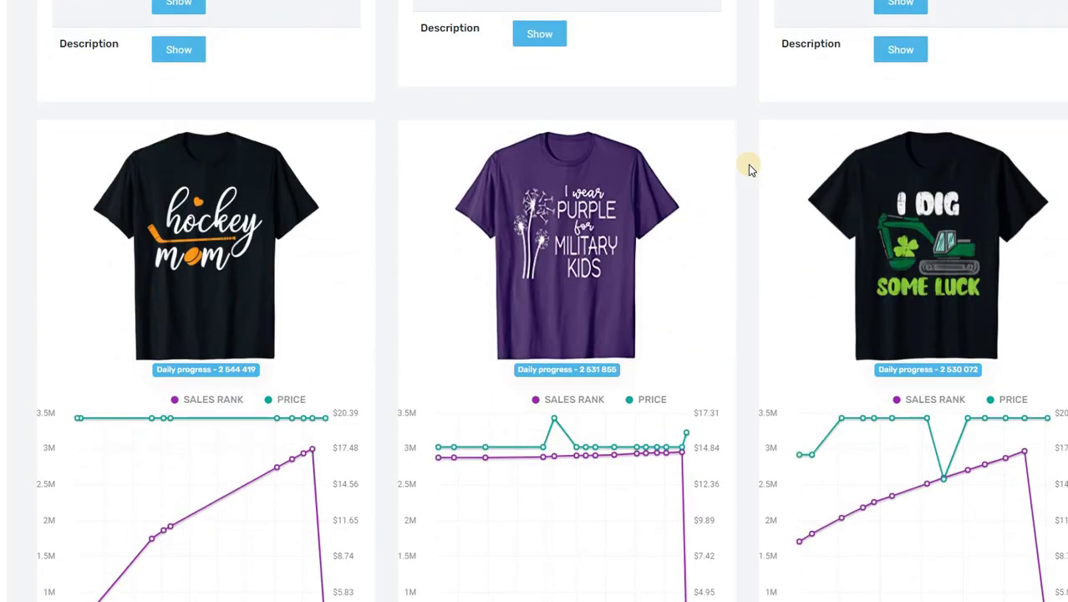
{"action": "scroll", "coordinate": [749, 164], "scroll_direction": "up", "scroll_amount": 9}
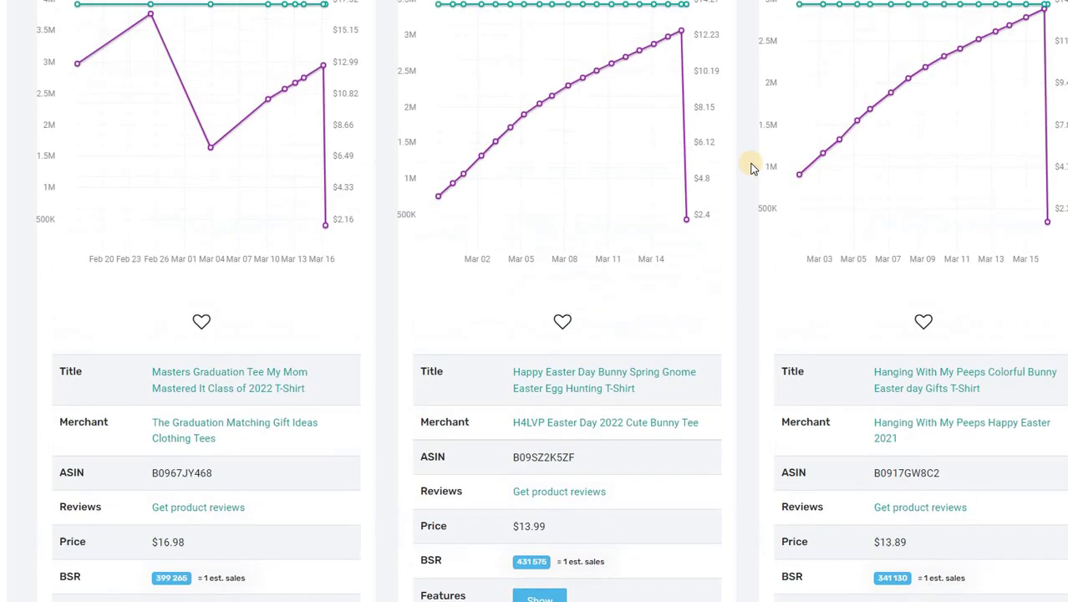
{"action": "scroll", "coordinate": [751, 167], "scroll_direction": "up", "scroll_amount": 4}
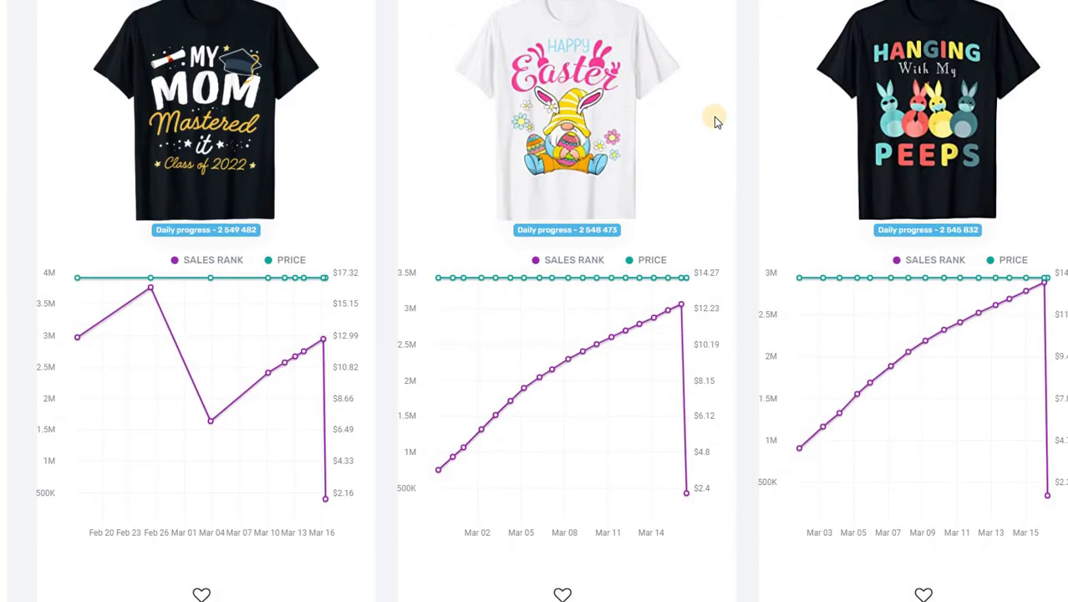
{"action": "scroll", "coordinate": [751, 97], "scroll_direction": "down", "scroll_amount": 9}
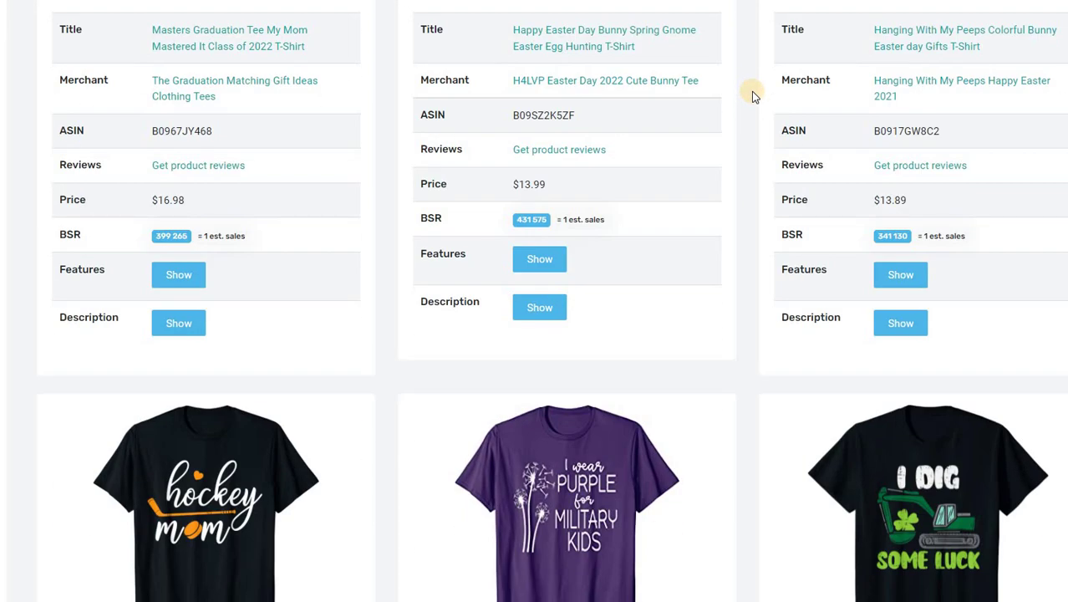
Step: Switch to the Top 100 bestsellers results and compare the current and 30-day average BSR of the St. Patrick's Day and Ukraine shirts
{"action": "scroll", "coordinate": [751, 97], "scroll_direction": "down", "scroll_amount": 2}
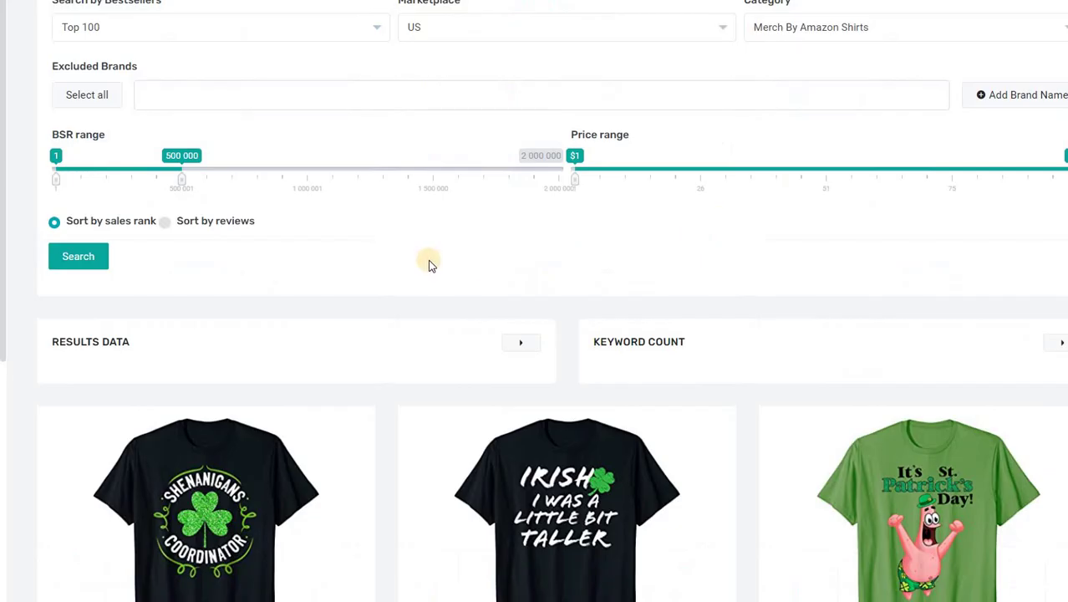
{"action": "scroll", "coordinate": [415, 243], "scroll_direction": "down", "scroll_amount": 4}
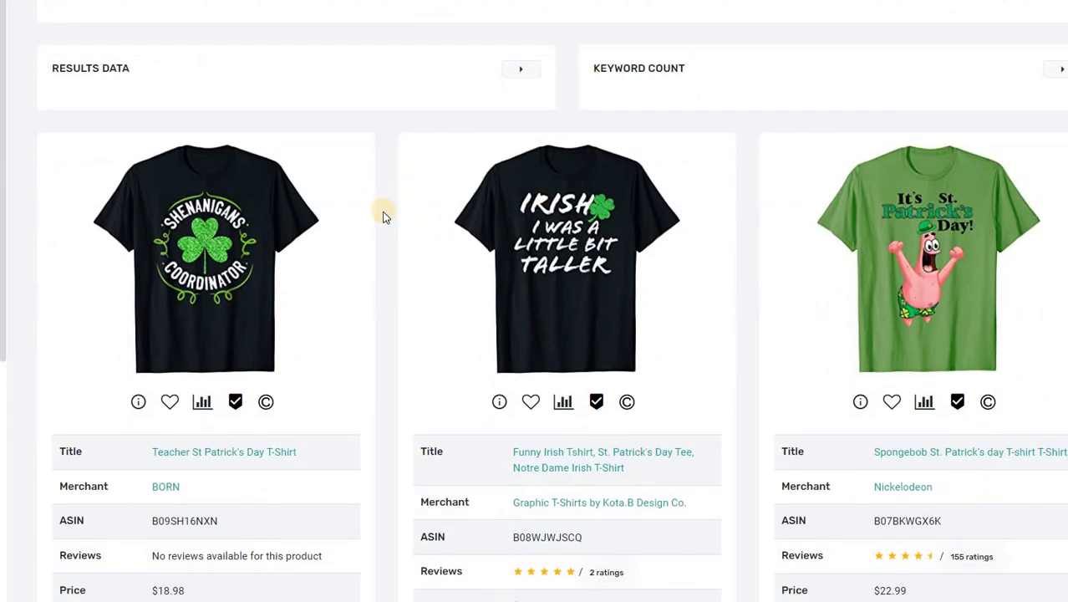
{"action": "scroll", "coordinate": [387, 204], "scroll_direction": "down", "scroll_amount": 10}
{"action": "scroll", "coordinate": [388, 208], "scroll_direction": "up", "scroll_amount": 8}
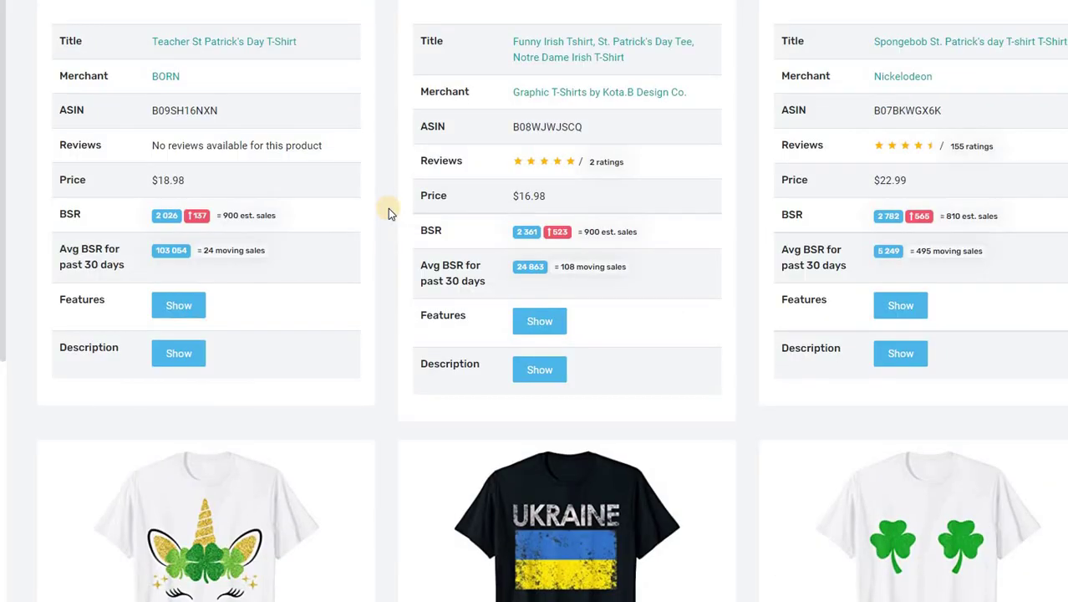
{"action": "scroll", "coordinate": [388, 208], "scroll_direction": "up", "scroll_amount": 2}
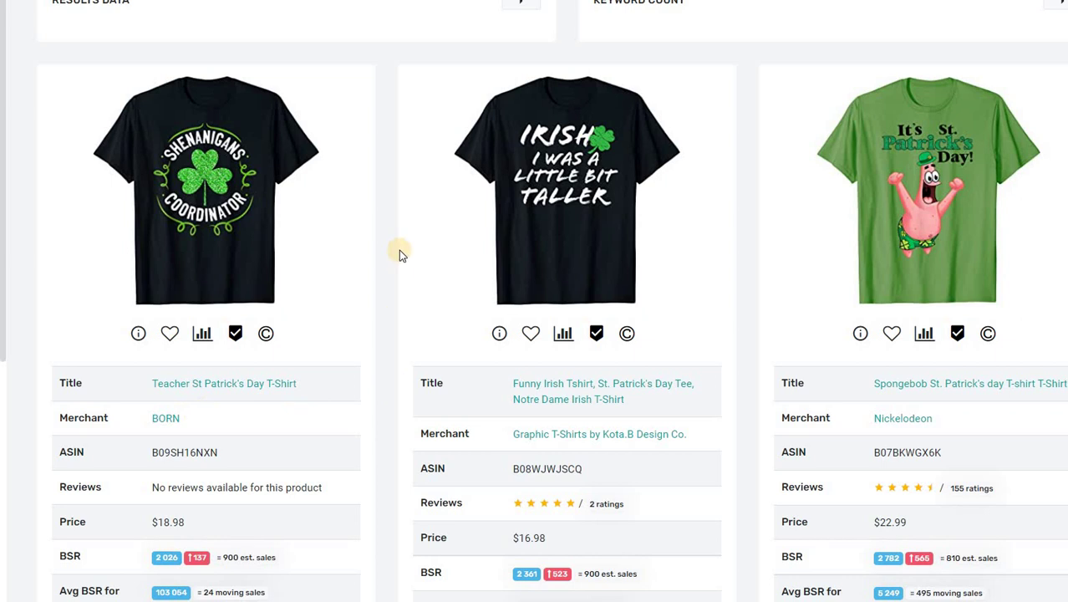
{"action": "scroll", "coordinate": [394, 242], "scroll_direction": "down", "scroll_amount": 2}
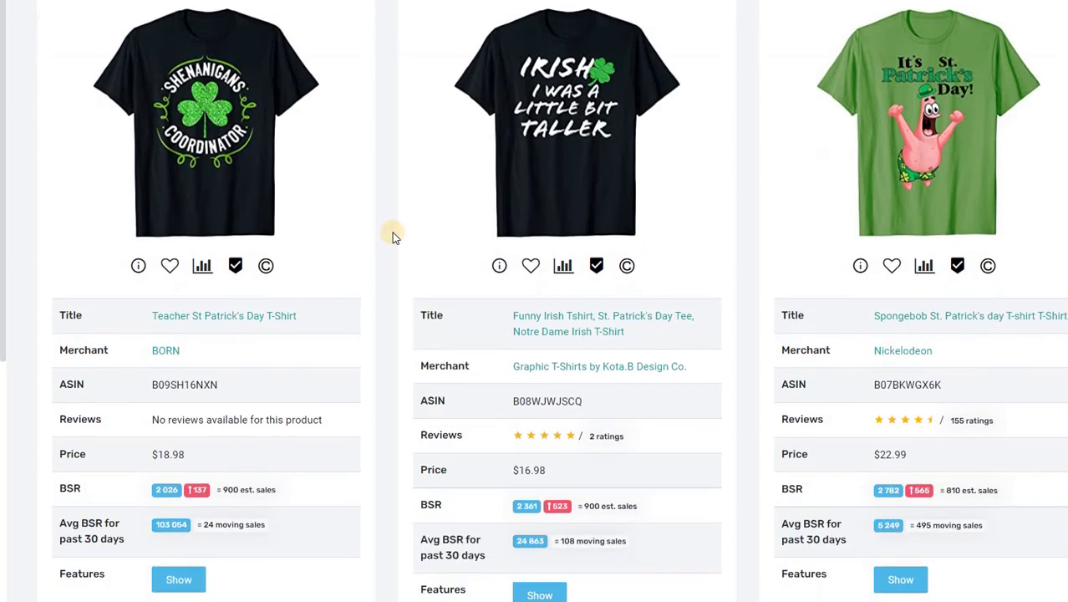
{"action": "scroll", "coordinate": [392, 230], "scroll_direction": "down", "scroll_amount": 7}
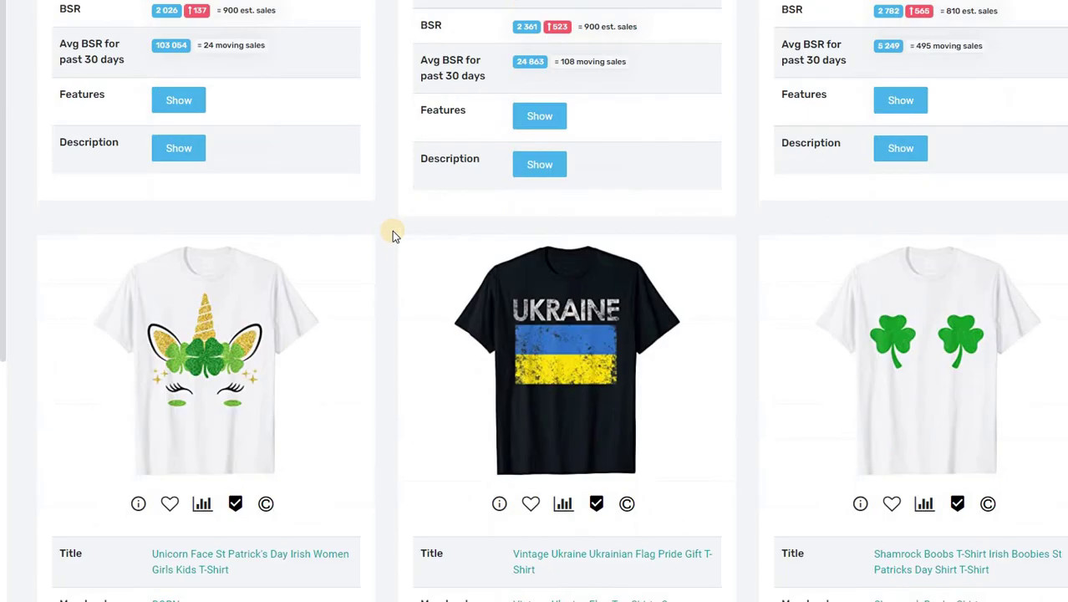
{"action": "scroll", "coordinate": [392, 231], "scroll_direction": "down", "scroll_amount": 3}
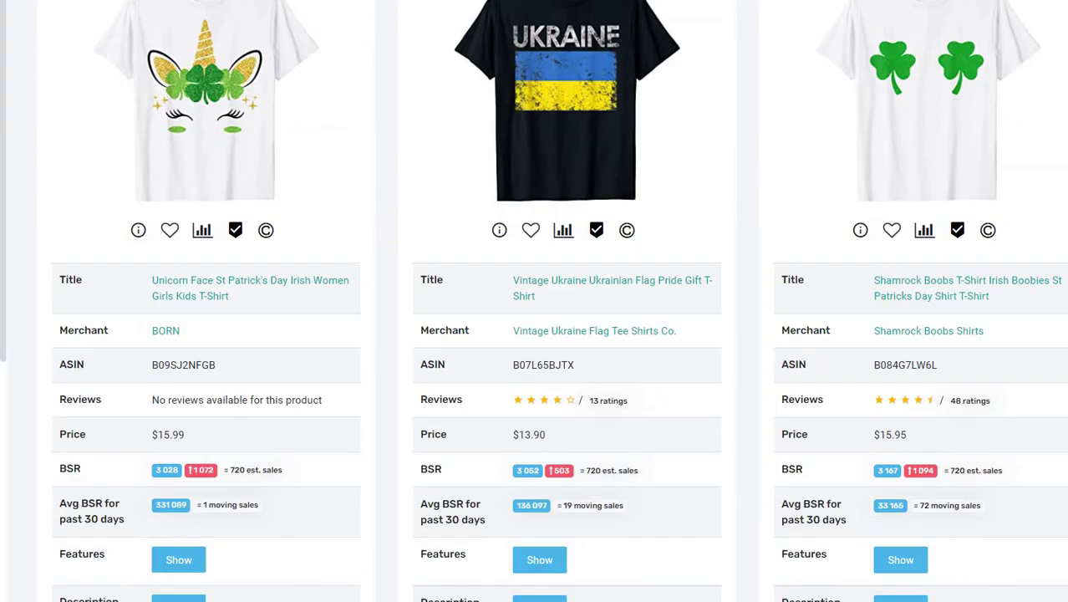
Step: Return to the daily Movers and Shakers results and review the Hockey Mom, military kids and excavator shirts' charts and details
{"action": "scroll", "coordinate": [397, 167], "scroll_direction": "down", "scroll_amount": 10}
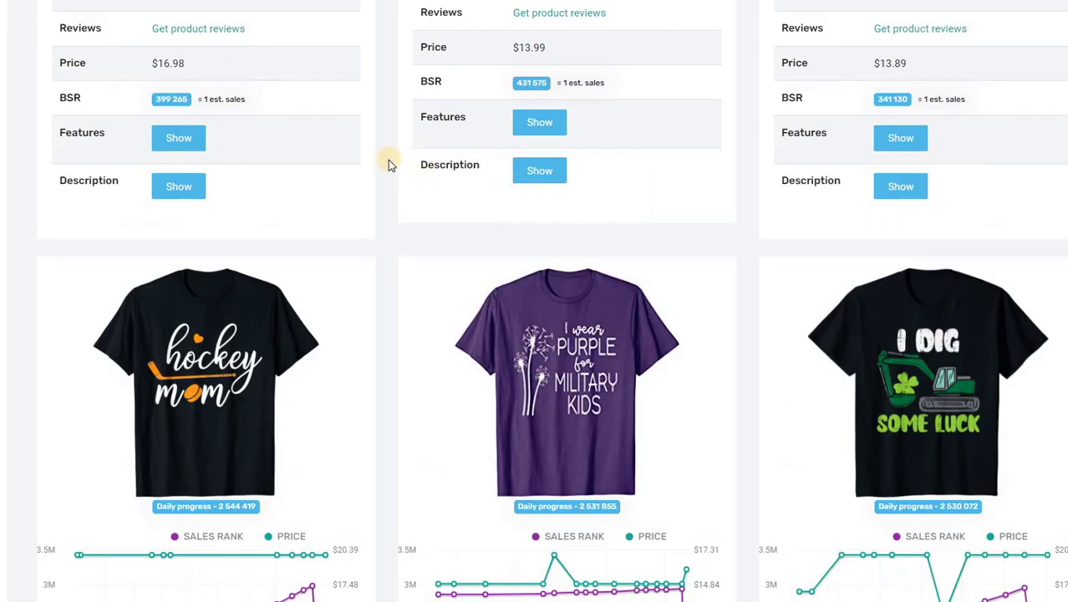
{"action": "scroll", "coordinate": [389, 165], "scroll_direction": "down", "scroll_amount": 7}
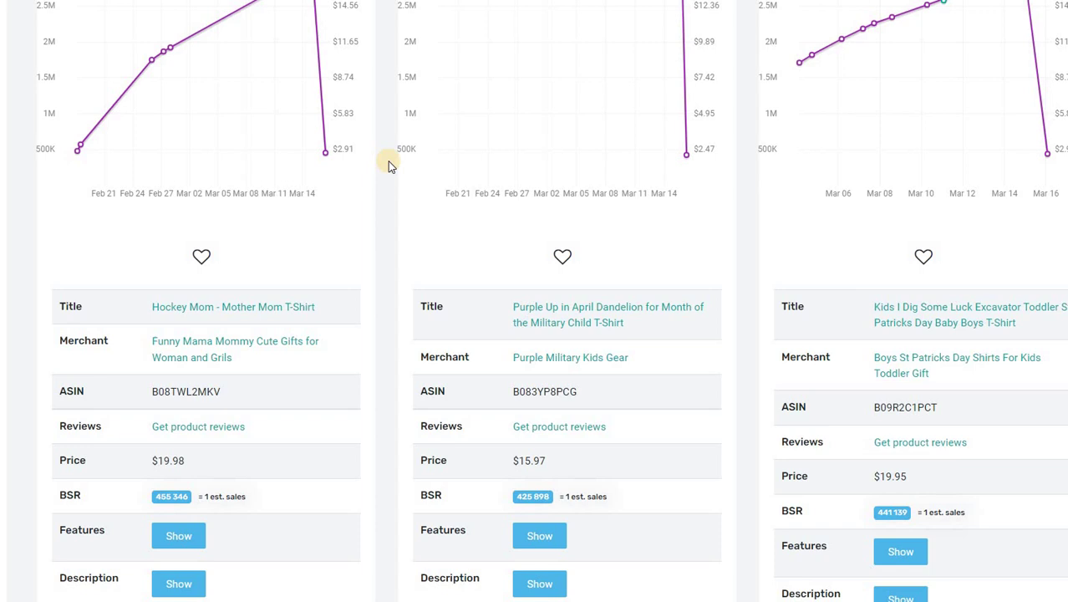
{"action": "scroll", "coordinate": [388, 165], "scroll_direction": "down", "scroll_amount": 3}
{"action": "scroll", "coordinate": [389, 165], "scroll_direction": "down", "scroll_amount": 4}
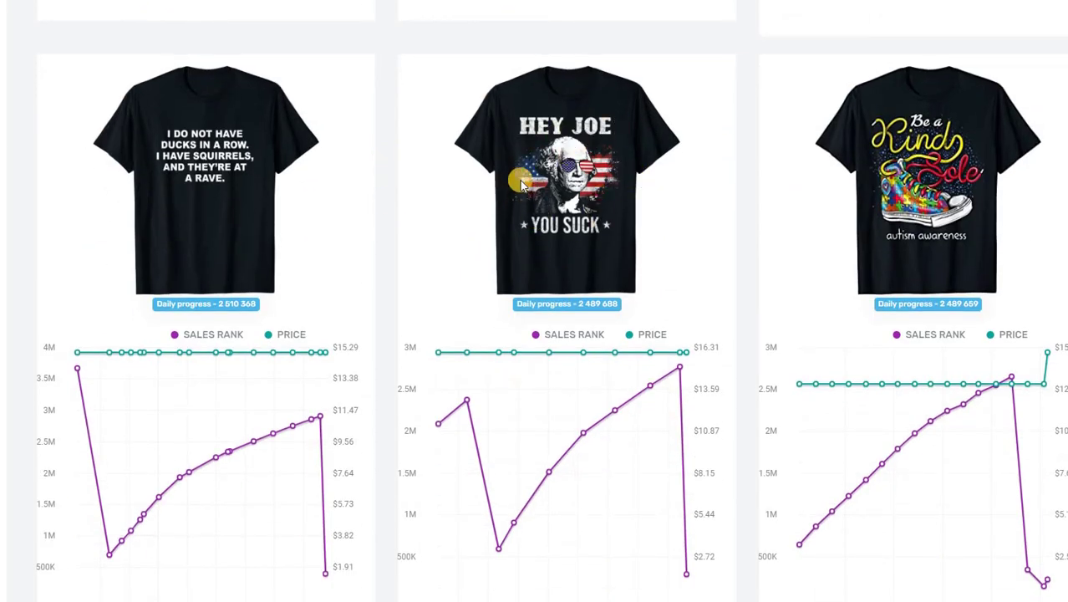
Step: Review the rank charts and details of the squirrels, Hey Joe and Kind Sole shirts, plus the final Howdy shirt
{"action": "scroll", "coordinate": [418, 133], "scroll_direction": "down", "scroll_amount": 3}
{"action": "scroll", "coordinate": [418, 133], "scroll_direction": "down", "scroll_amount": 3}
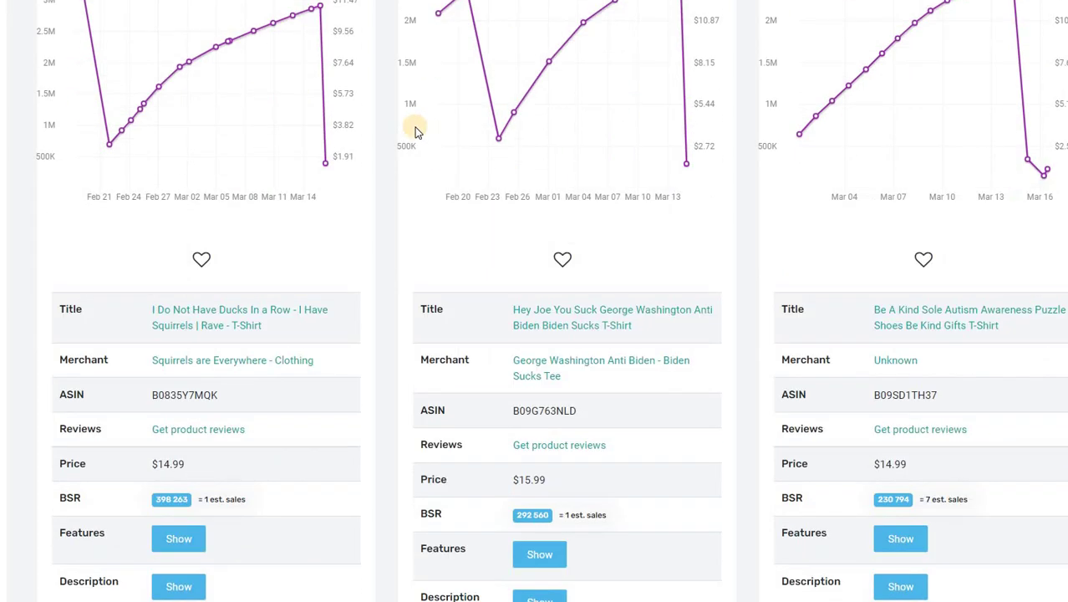
{"action": "scroll", "coordinate": [411, 143], "scroll_direction": "up", "scroll_amount": 5}
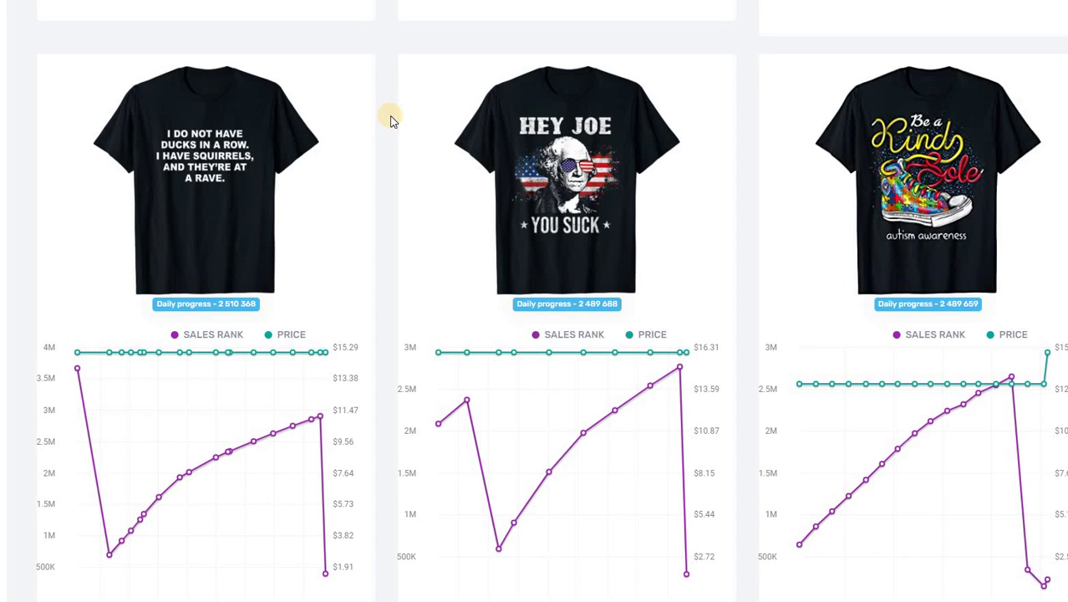
{"action": "scroll", "coordinate": [393, 118], "scroll_direction": "down", "scroll_amount": 7}
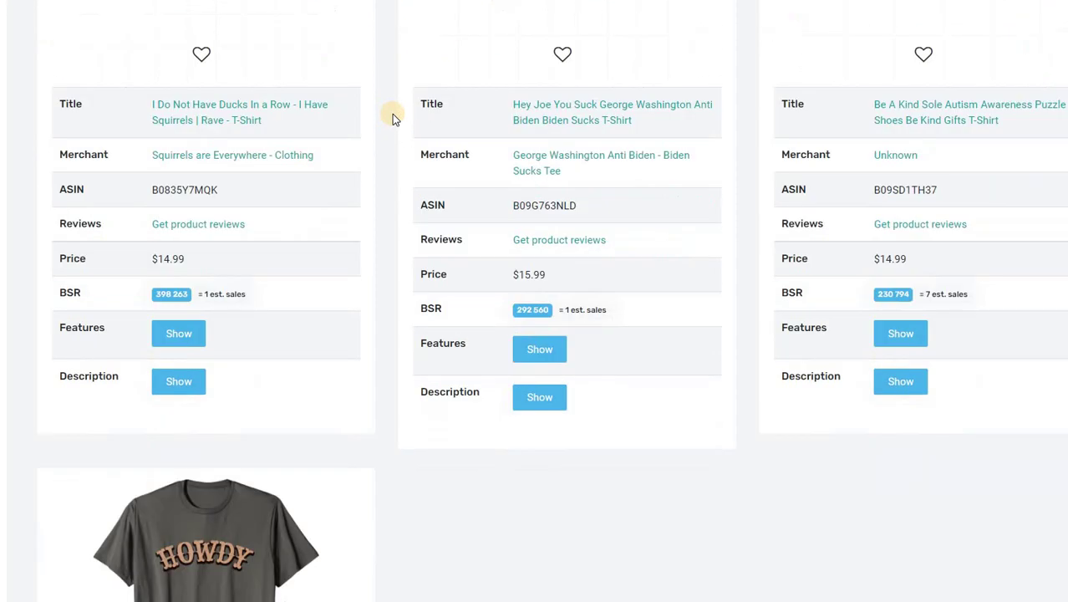
{"action": "scroll", "coordinate": [393, 114], "scroll_direction": "down", "scroll_amount": 3}
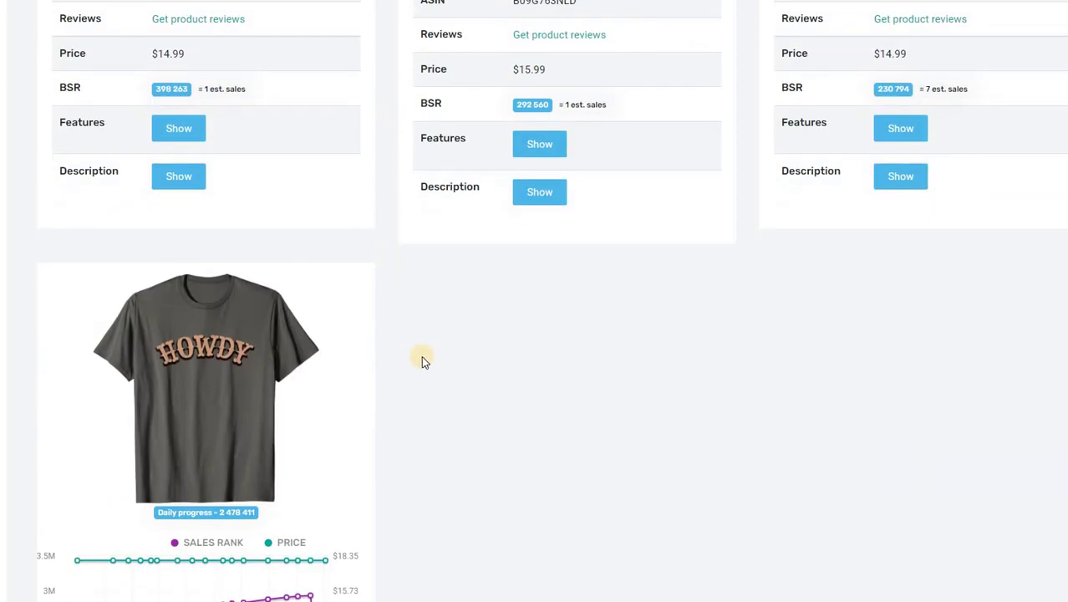
{"action": "scroll", "coordinate": [421, 355], "scroll_direction": "up", "scroll_amount": 1}
{"action": "scroll", "coordinate": [421, 355], "scroll_direction": "down", "scroll_amount": 15}
Step: Skim back through the daily Movers and Shakers designs to the first row and its results summary
{"action": "scroll", "coordinate": [422, 355], "scroll_direction": "up", "scroll_amount": 4}
{"action": "scroll", "coordinate": [422, 355], "scroll_direction": "up", "scroll_amount": 15}
{"action": "scroll", "coordinate": [398, 331], "scroll_direction": "up", "scroll_amount": 15}
{"action": "scroll", "coordinate": [401, 294], "scroll_direction": "up", "scroll_amount": 9}
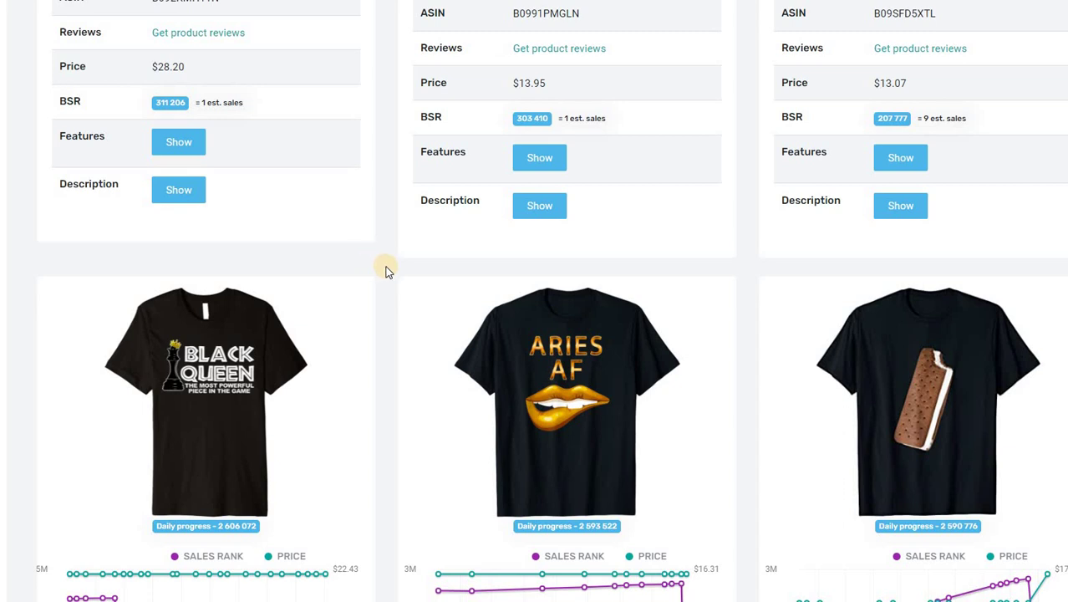
{"action": "scroll", "coordinate": [387, 271], "scroll_direction": "down", "scroll_amount": 10}
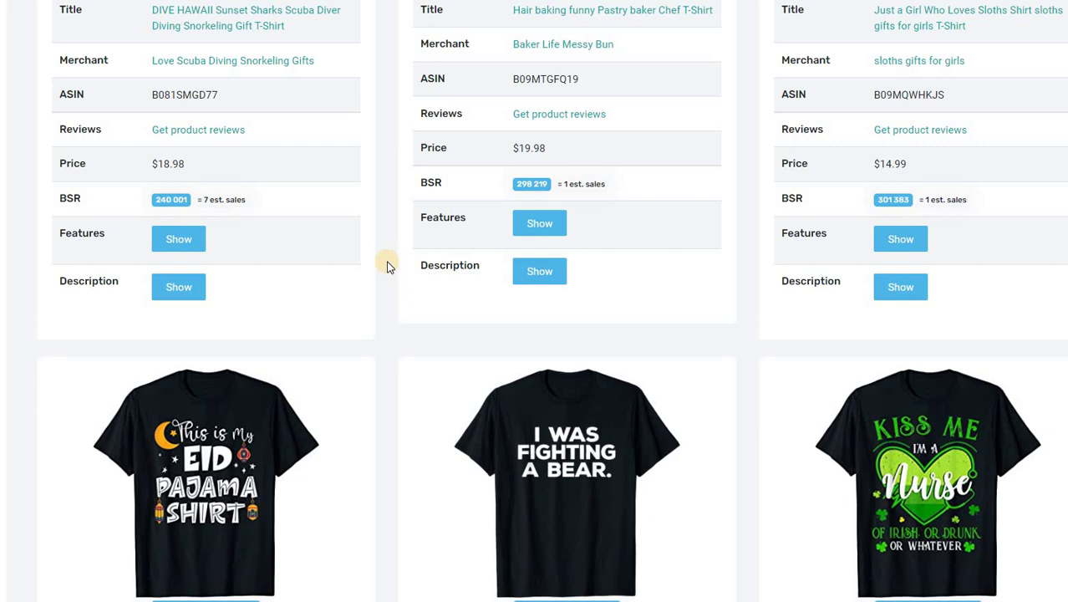
{"action": "scroll", "coordinate": [387, 266], "scroll_direction": "up", "scroll_amount": 12}
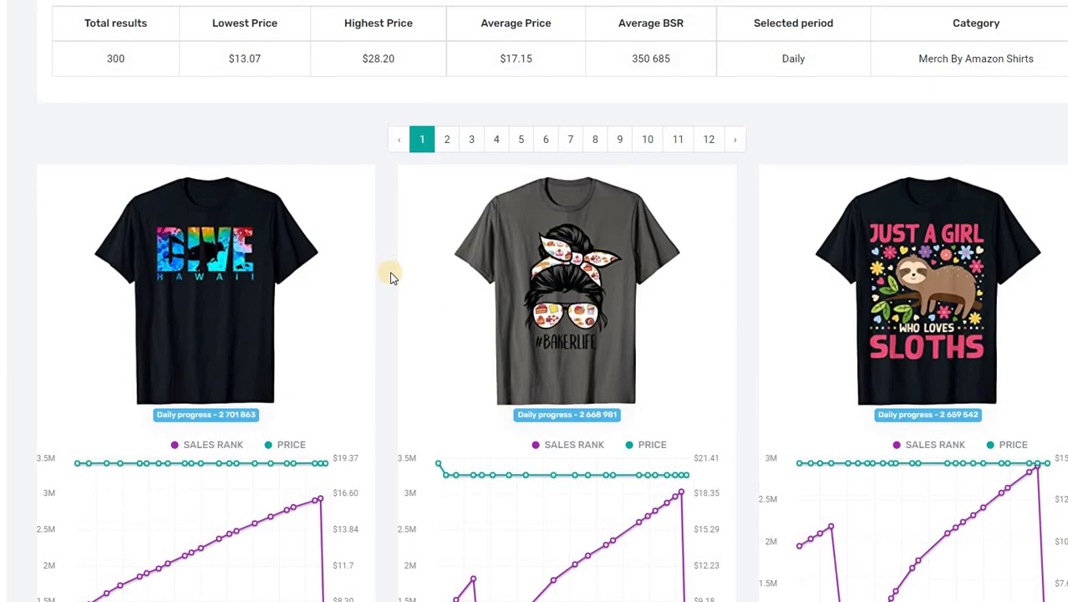